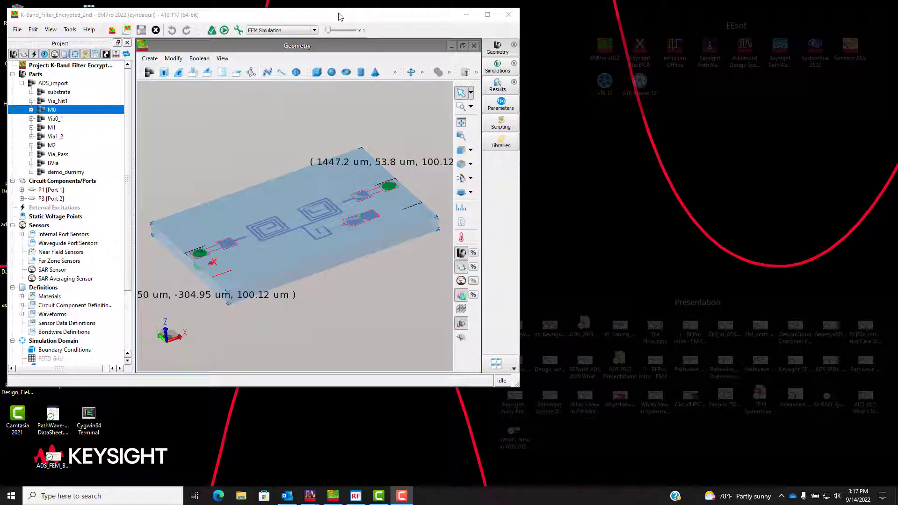
left_click_drag(342, 17, 349, 17)
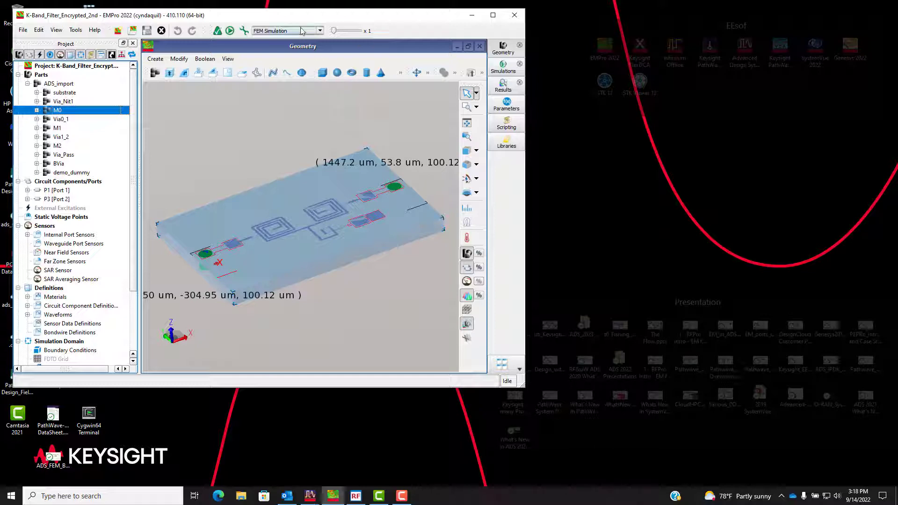
left_click_drag(301, 20, 302, 26)
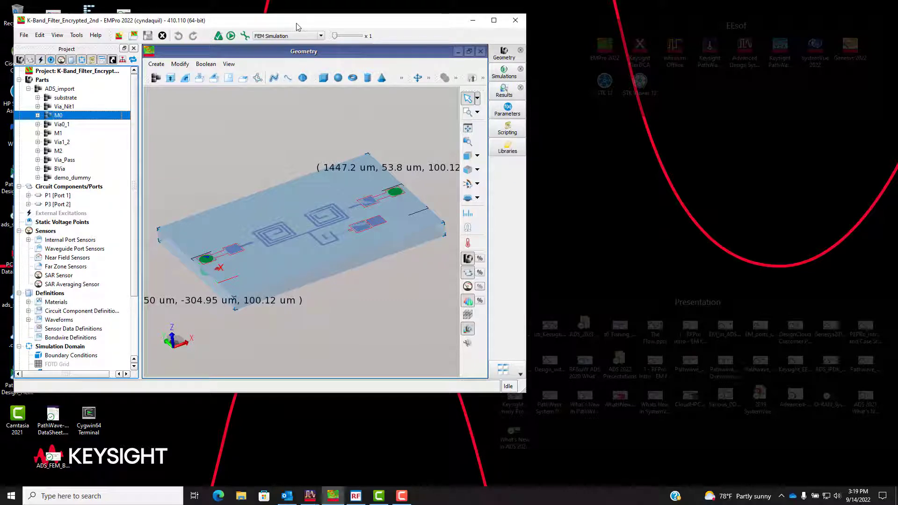
left_click_drag(306, 22, 313, 25)
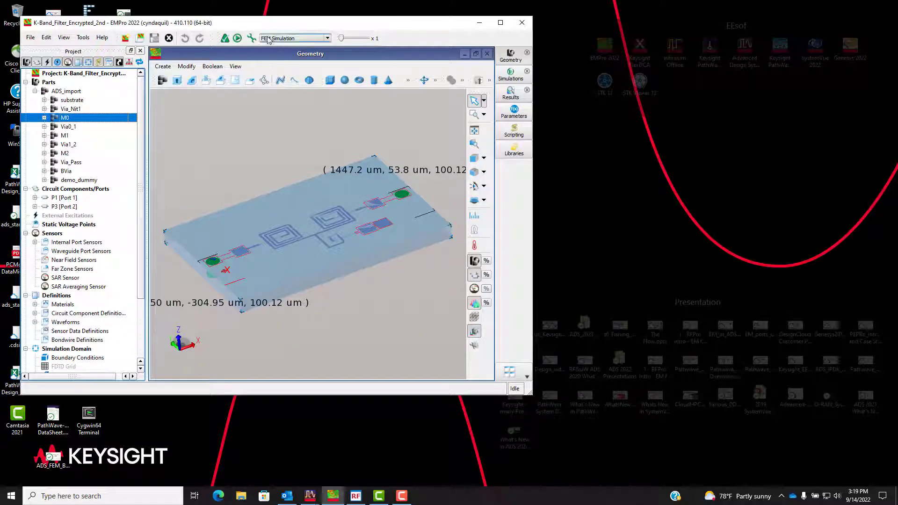
left_click_drag(267, 26, 270, 24)
- Widen the project window so the whole filter model and its corner coordinates fit in the geometry view
middle_click_drag(307, 232, 313, 265)
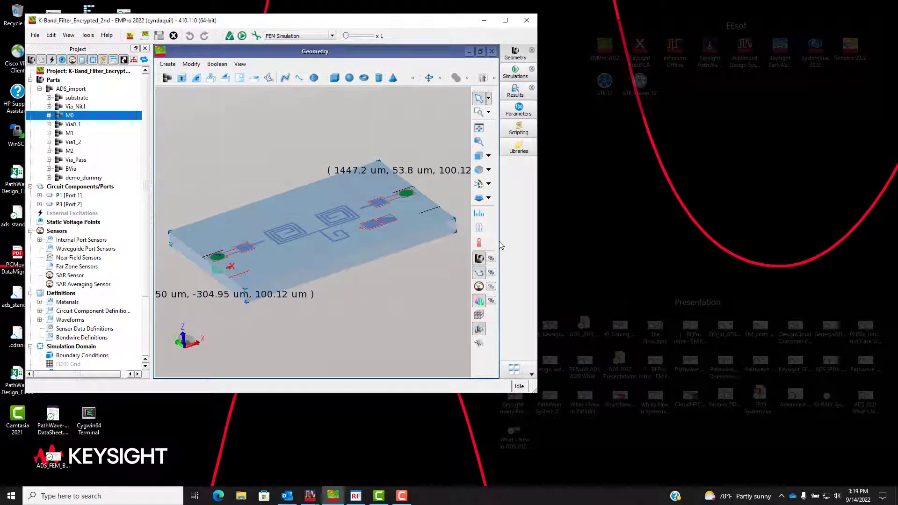
left_click_drag(536, 236, 602, 237)
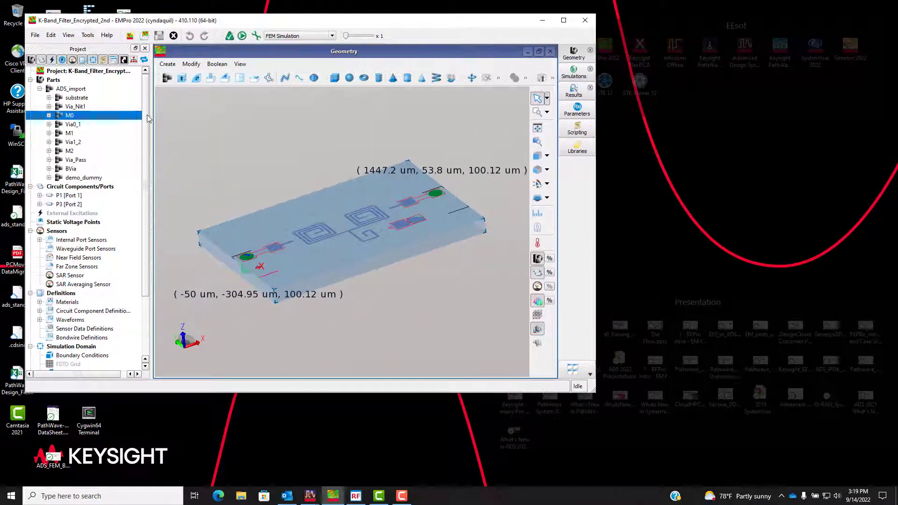
middle_click_drag(322, 248, 340, 267)
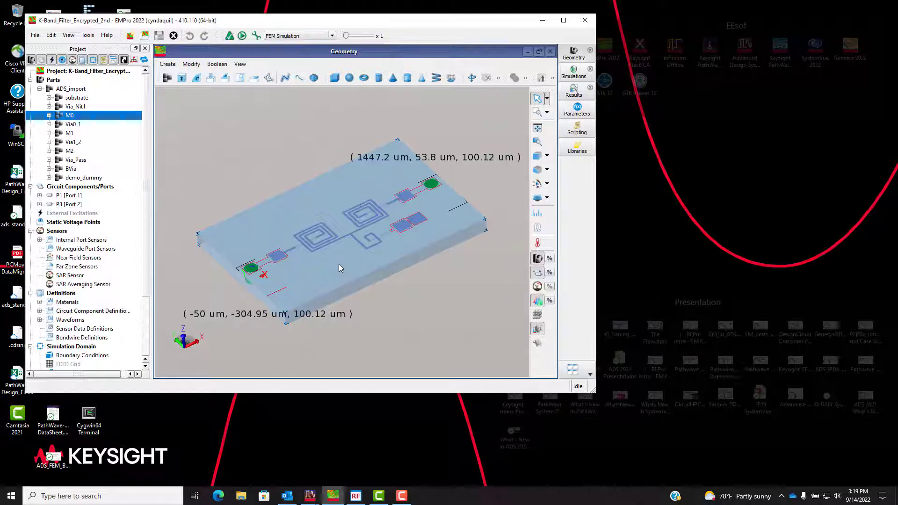
mouse_move(338, 264)
middle_mouse_down()
mouse_move(313, 257)
mouse_move(321, 252)
mouse_move(322, 261)
middle_mouse_up()
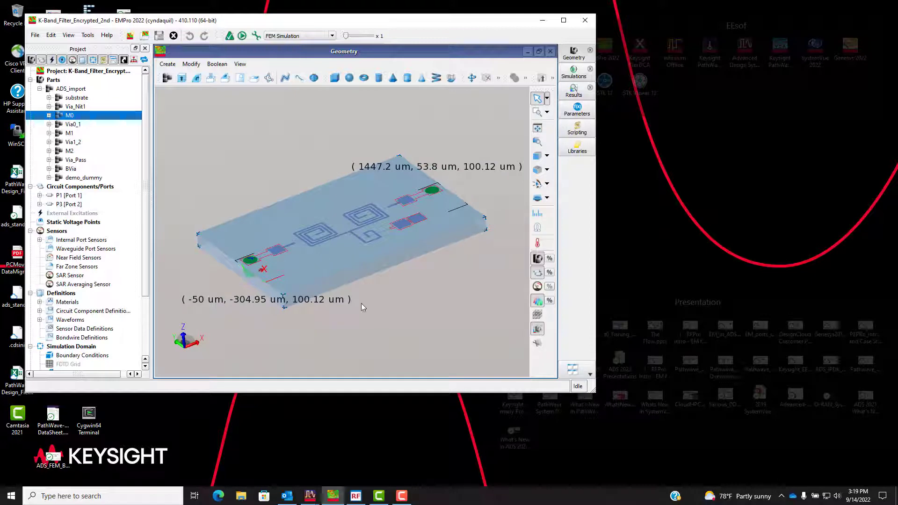
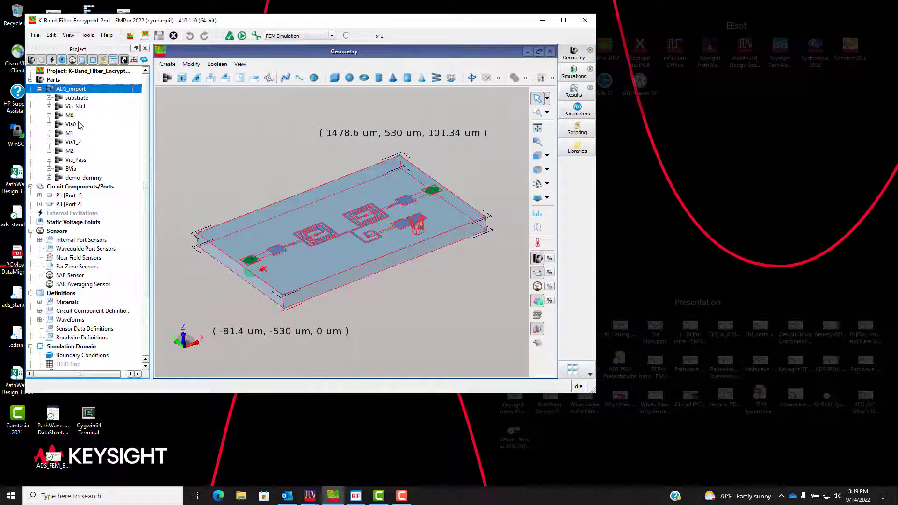
- Examine the imported filter parts one by one in the 3D model, from demo_dummy up to the substrate, including M0 and the vias
left_click(79, 178)
left_click(72, 169)
left_click(74, 161)
left_click(75, 151)
left_click(77, 144)
left_click(70, 134)
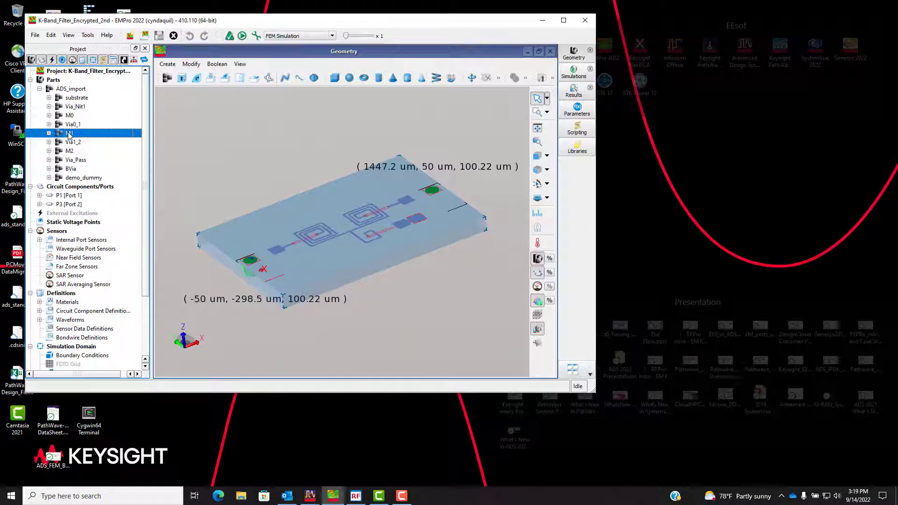
left_click(73, 124)
left_click(69, 116)
left_click(75, 107)
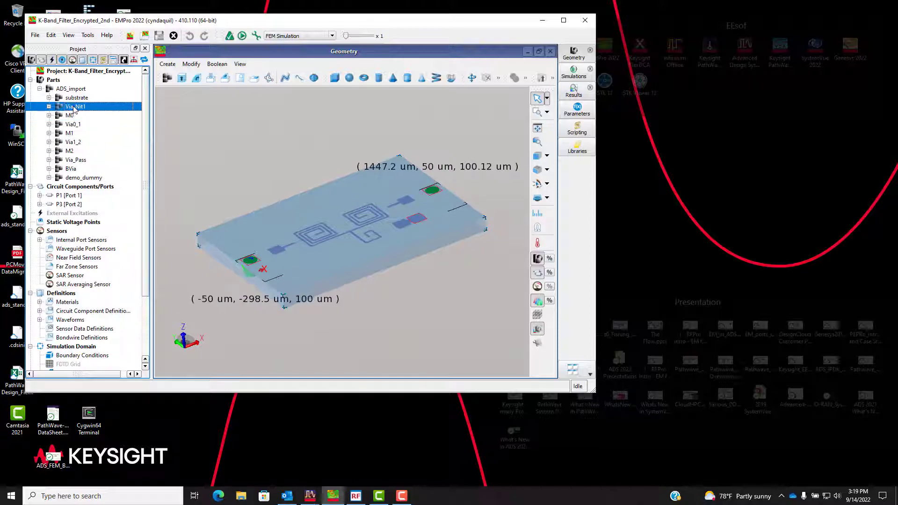
left_click(76, 98)
left_click(75, 116)
left_click(76, 125)
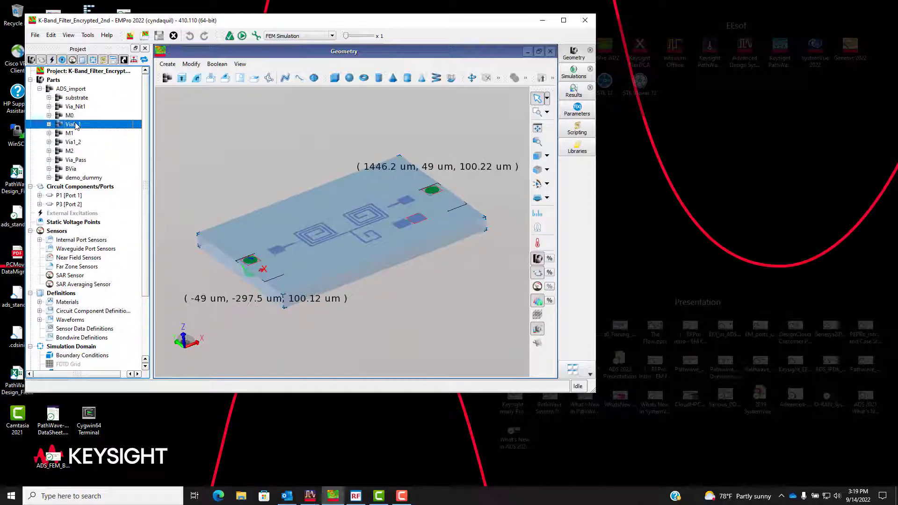
left_click(77, 98)
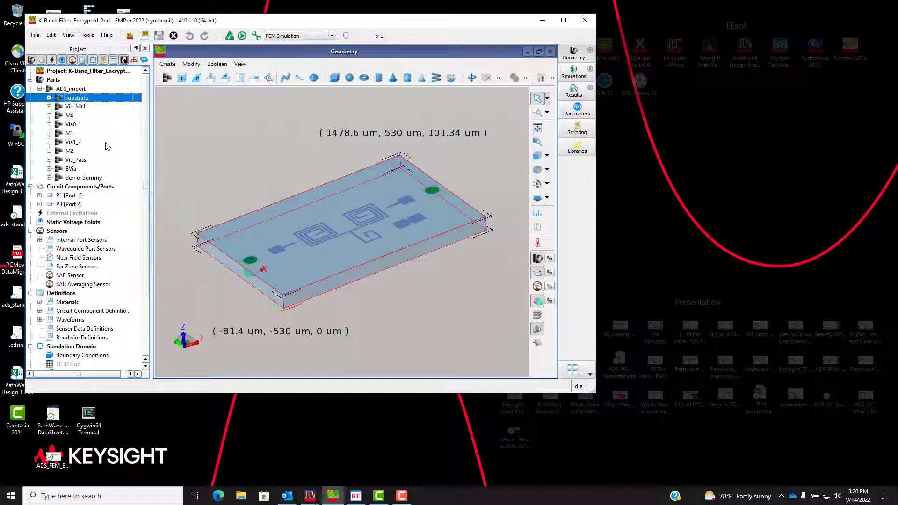
left_click(83, 108)
left_click(85, 99)
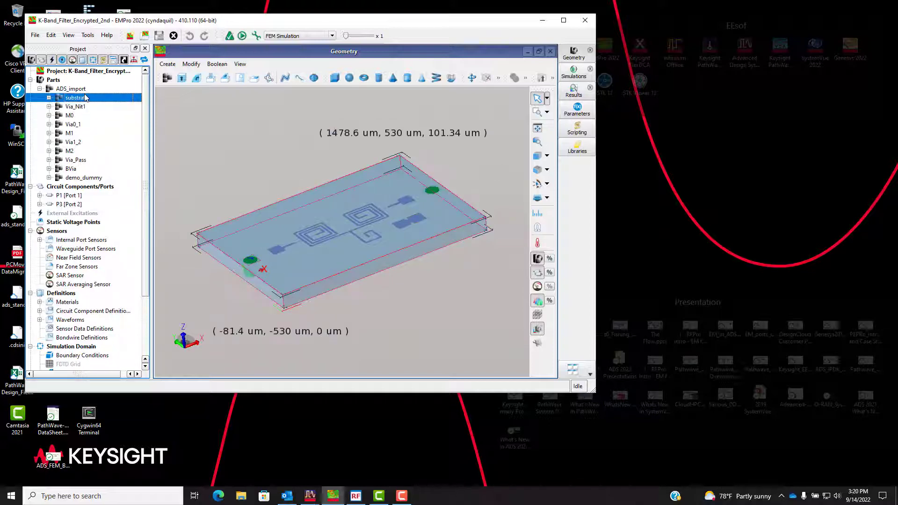
left_click(72, 117)
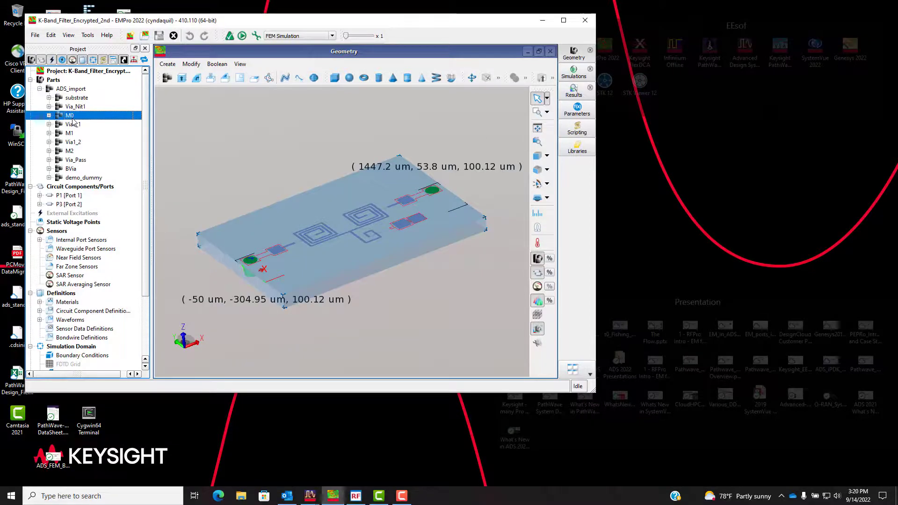
middle_click_drag(333, 235, 338, 269)
- Encrypt every part of the ADS_import assembly except M0, from substrate through demo_dummy
left_click(87, 99)
left_click(75, 107, "ctrl")
left_click(73, 124, "ctrl")
left_click(70, 134, "ctrl")
left_click(74, 143, "ctrl")
left_click(71, 151, "ctrl")
left_click(76, 160, "ctrl")
left_click(71, 168, "ctrl")
left_click(79, 177, "ctrl")
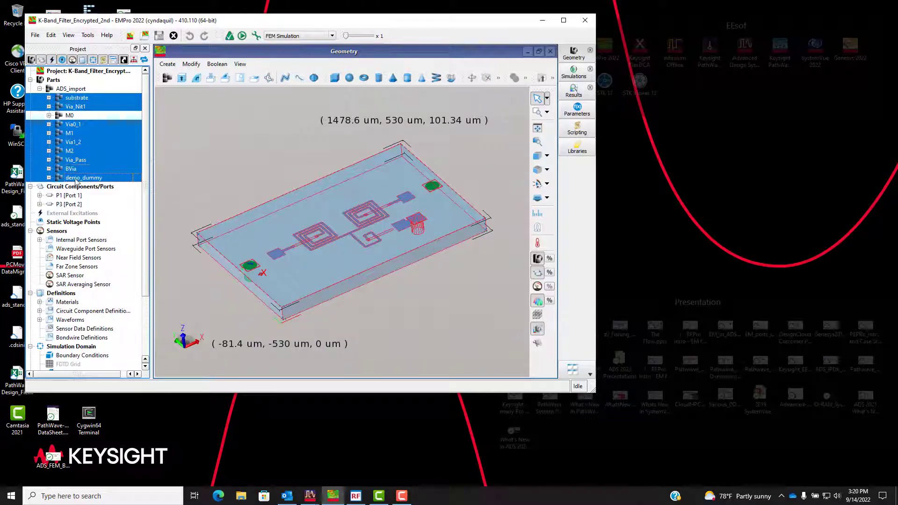
right_click(84, 156)
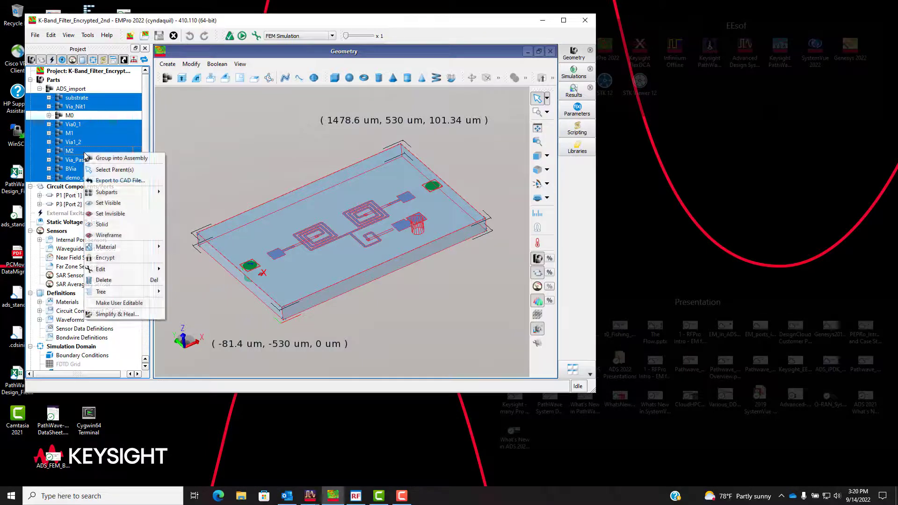
left_click(133, 258)
- Inspect the encrypted filter model from several angles, including the M0 metal and the two ports
middle_click_drag(385, 324, 400, 300)
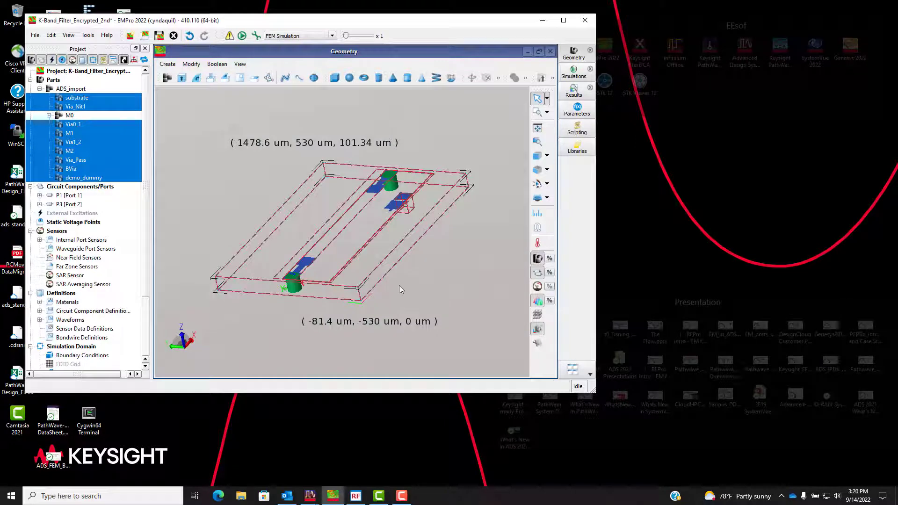
middle_click_drag(467, 285, 435, 291)
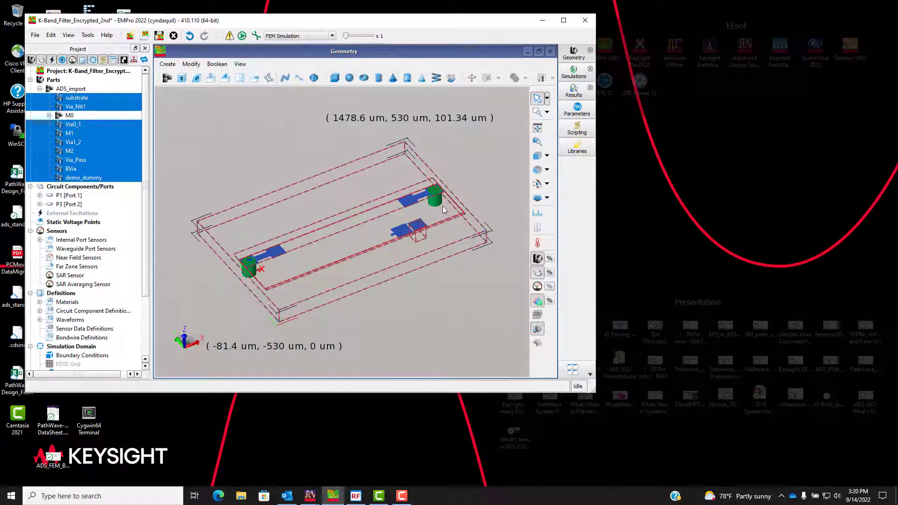
middle_click_drag(372, 299, 399, 297)
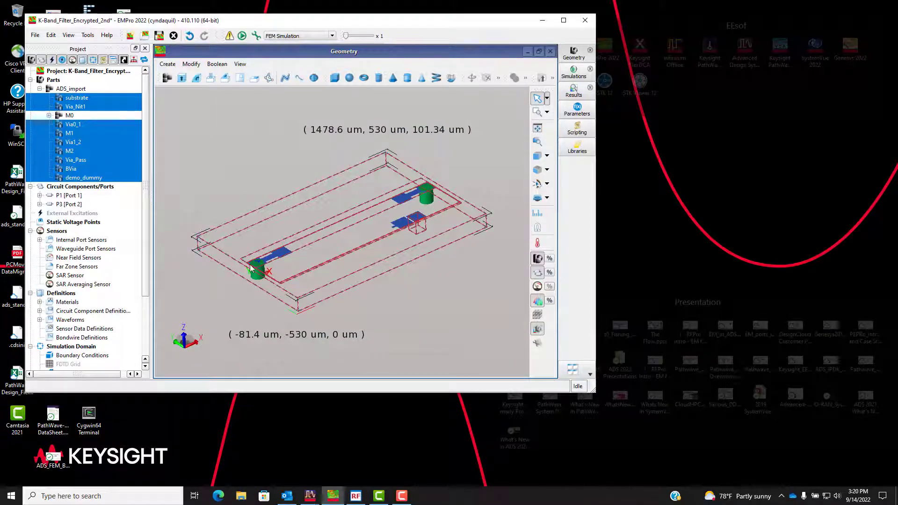
mouse_move(290, 274)
middle_mouse_down()
mouse_move(380, 302)
mouse_move(357, 308)
mouse_move(306, 269)
middle_mouse_up()
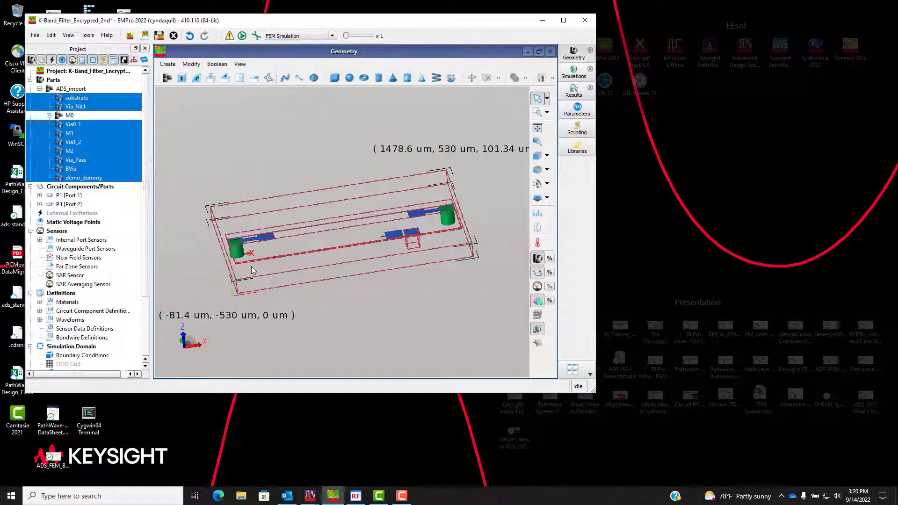
middle_click_drag(328, 308, 360, 316)
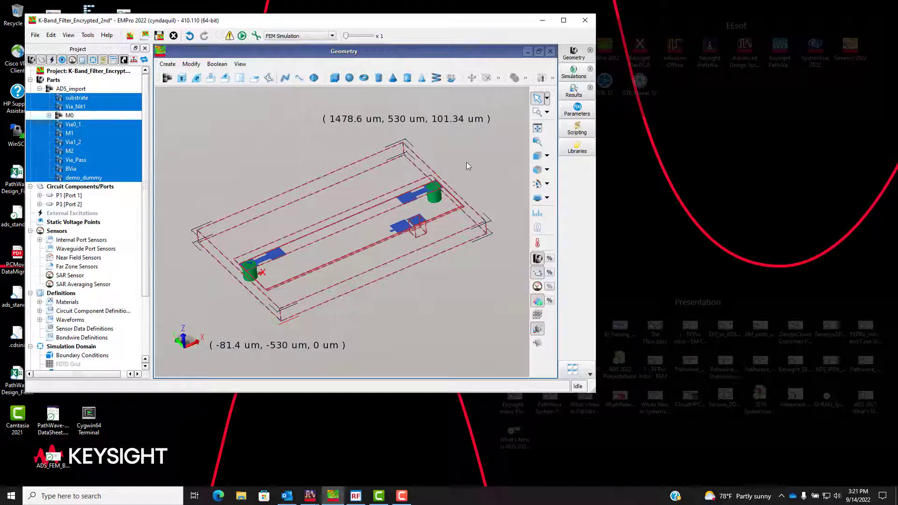
- Minimize EMPro, switch to the Advanced Design System main window and place it in the upper part of the desktop
left_click(543, 22)
mouse_move(308, 497)
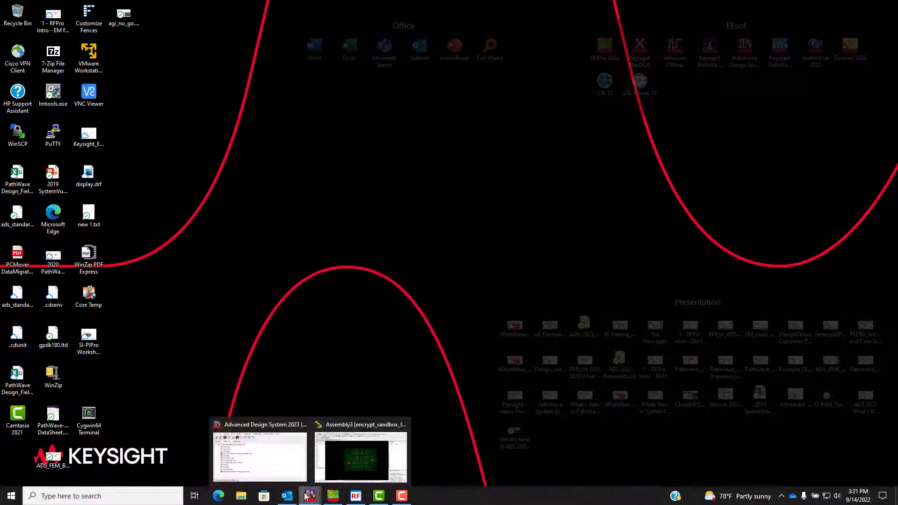
left_click(262, 456)
left_click_drag(529, 131, 310, 42)
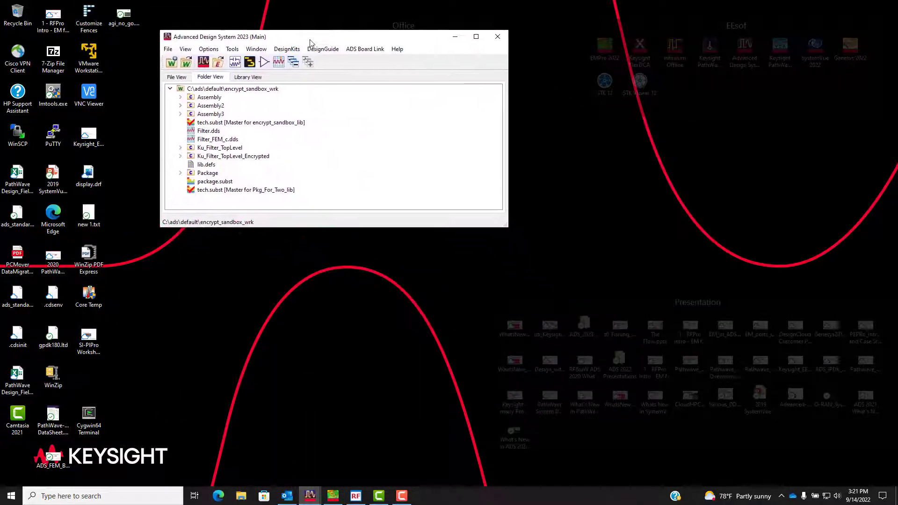
- Review the workspace's library list in Manage Libraries, checking the Ku_Filter_TopLevel_Encrypted_lib entry
left_click(168, 49)
left_click(201, 140)
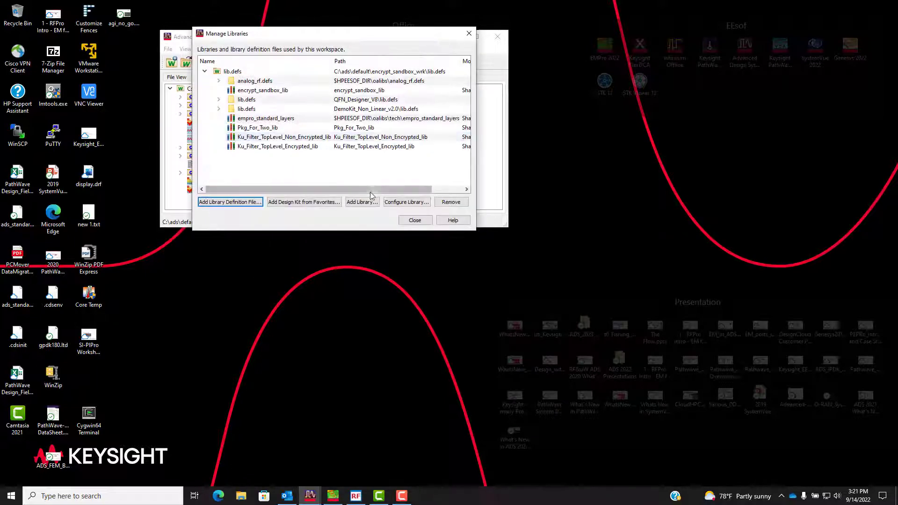
left_click_drag(477, 159, 598, 163)
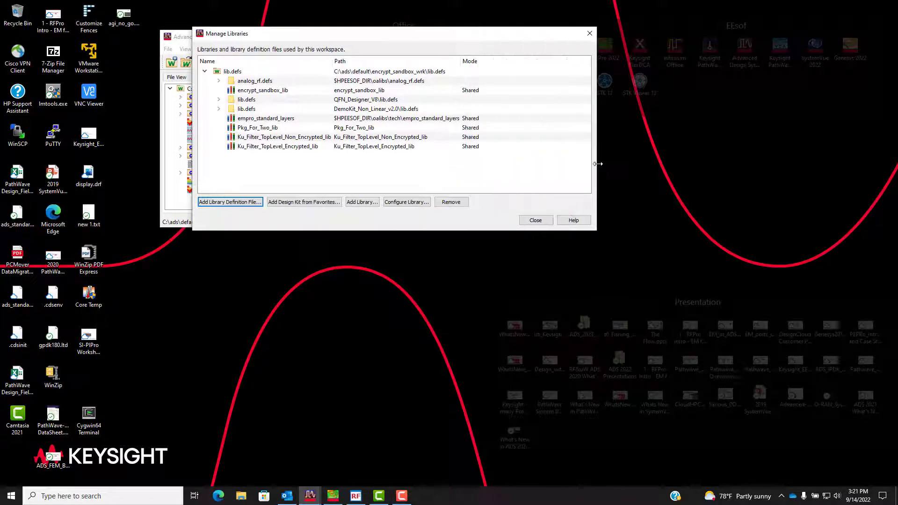
left_click(397, 149)
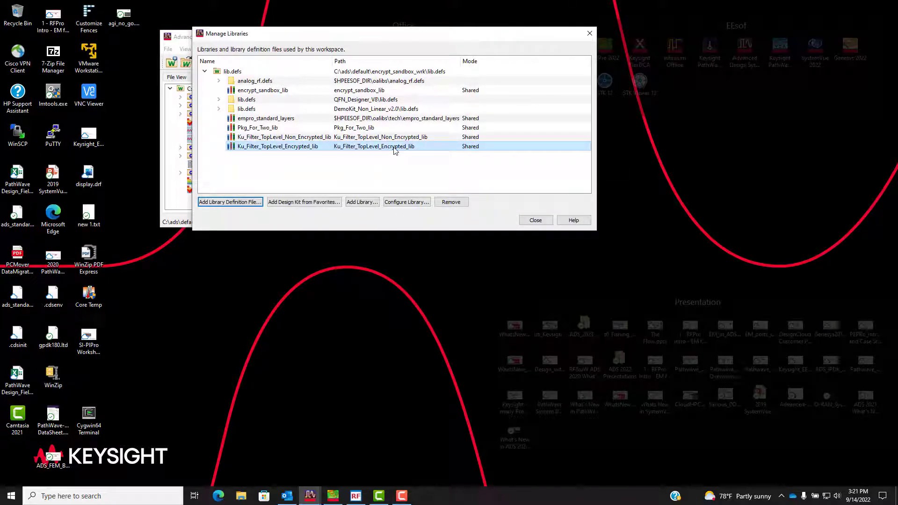
left_click(534, 220)
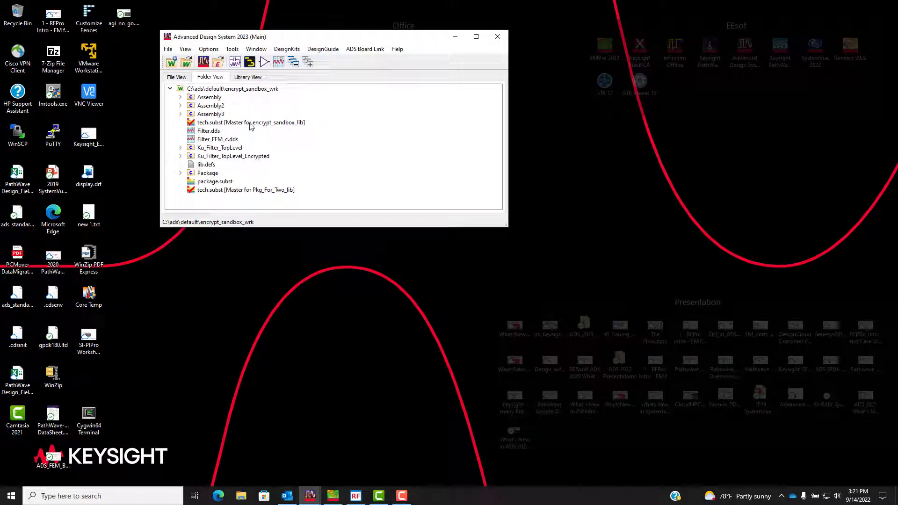
- Open the Package cell's layout to look over its pads and ports, and close it again
left_click_drag(309, 39, 317, 53)
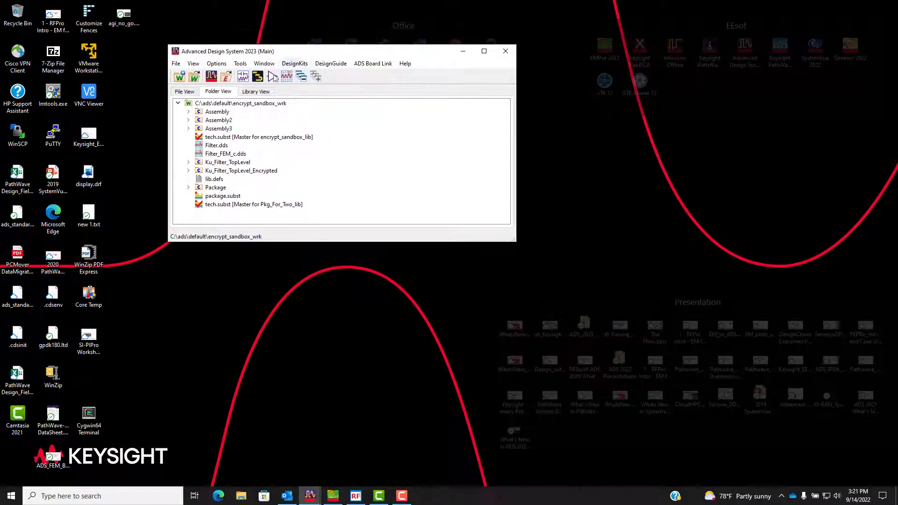
left_click(214, 188)
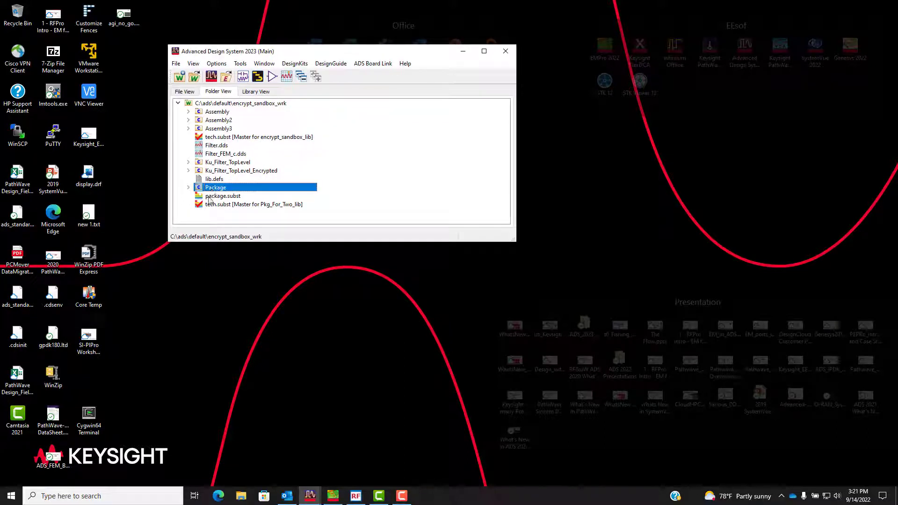
left_click(189, 188)
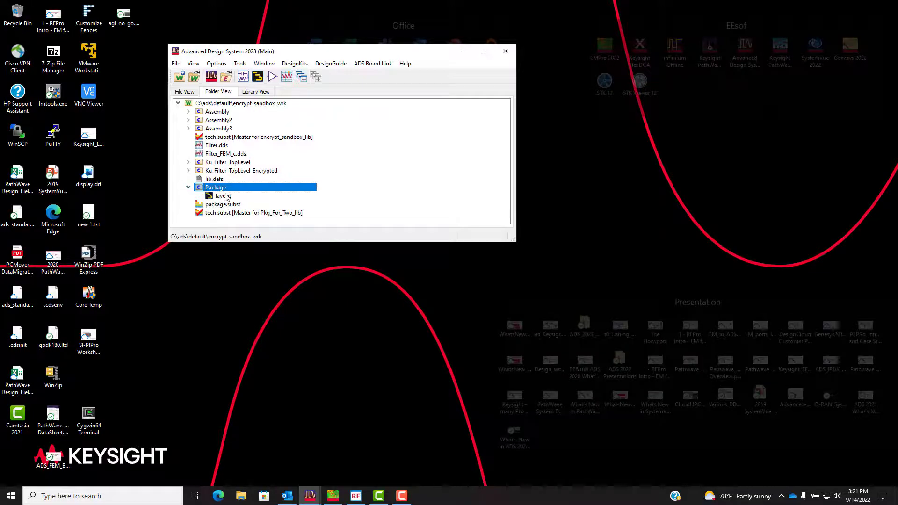
double_click(228, 197)
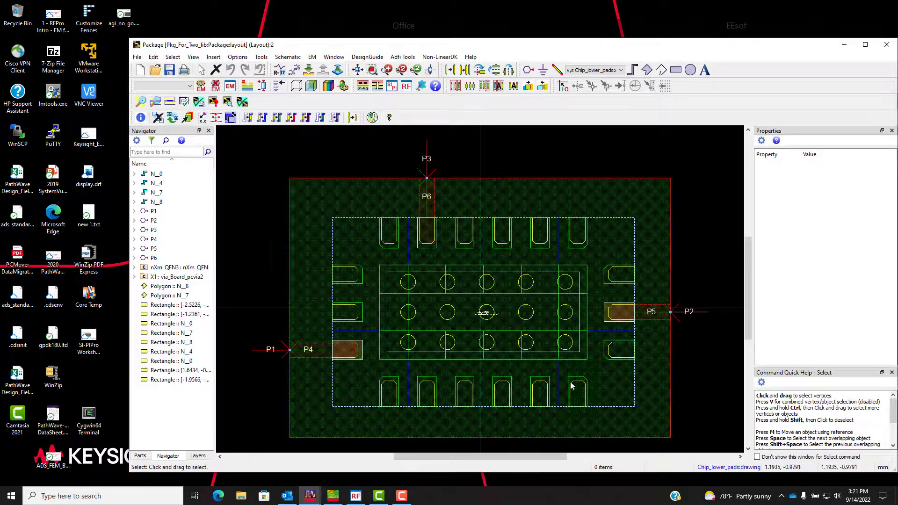
left_click_drag(524, 49, 488, 20)
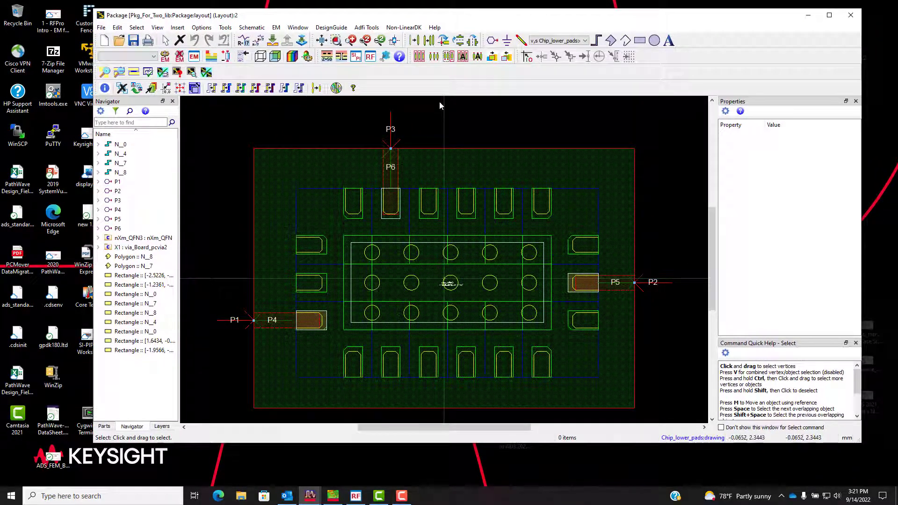
left_click(850, 15)
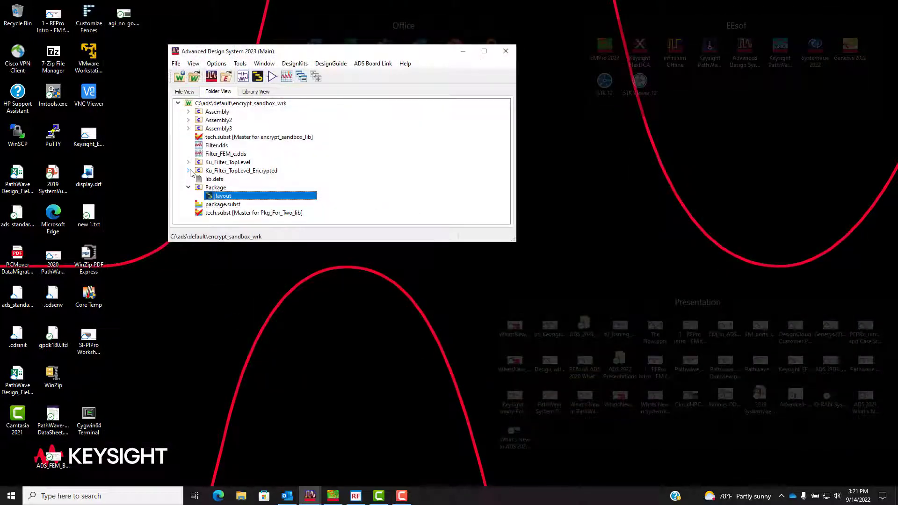
- Open the layout of the Assembly3 cell
left_click(188, 129)
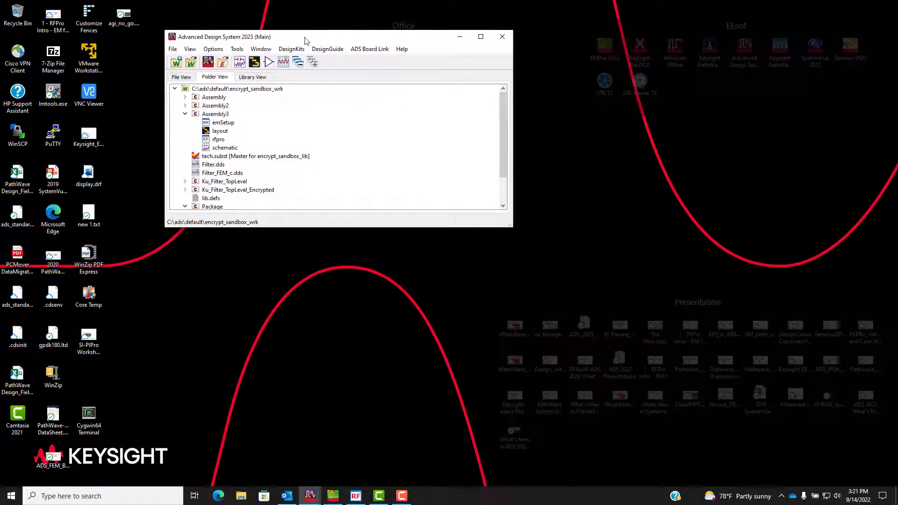
double_click(227, 132)
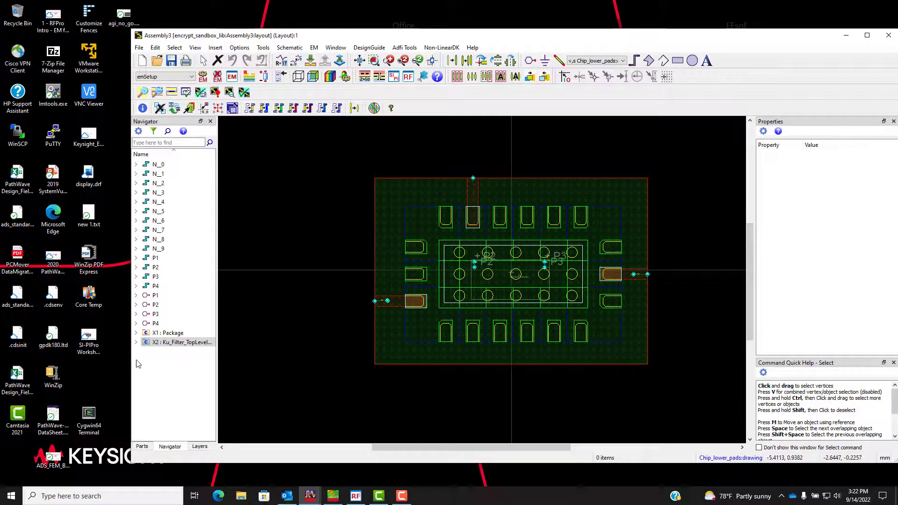
- Select the encrypted filter instance X2 in the Assembly3 layout and move the layout window below the main window's title area
left_click(175, 346)
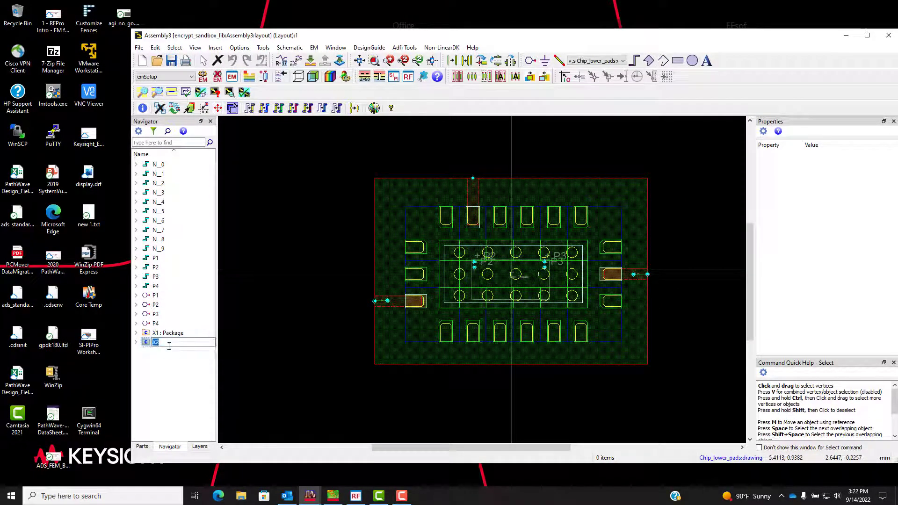
left_click(201, 344)
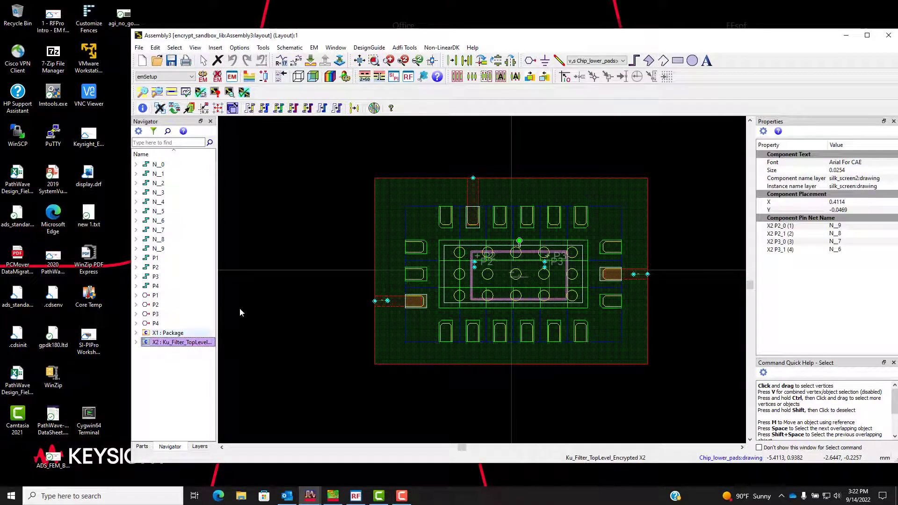
left_click_drag(371, 40, 425, 43)
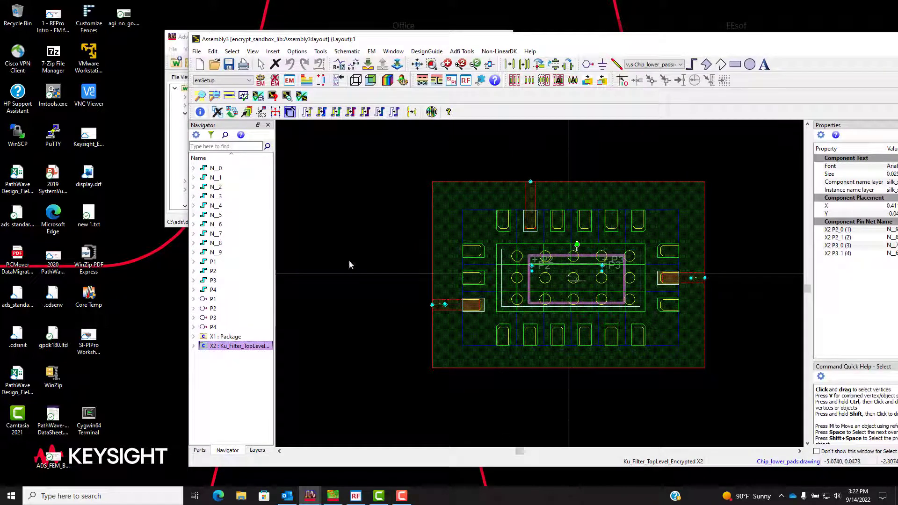
left_click_drag(258, 40, 211, 72)
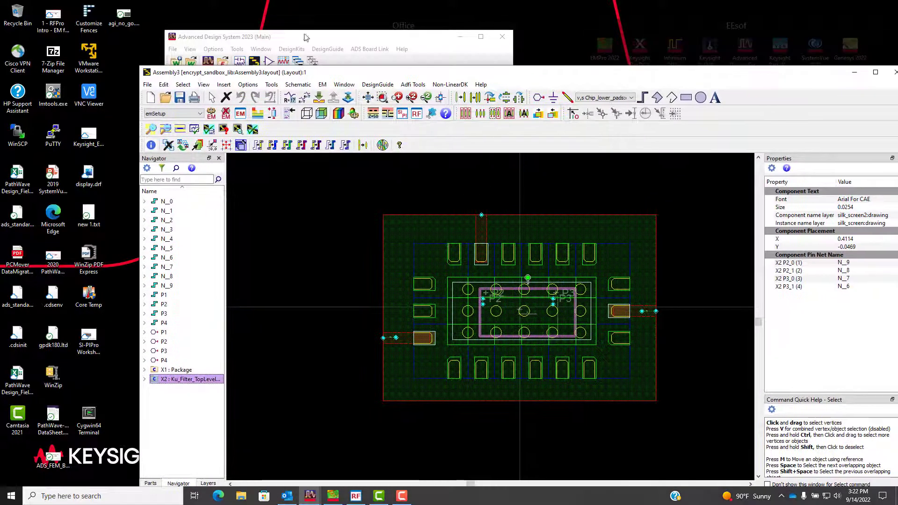
- Review the nested technology settings of Ku_Filter_TopLevel_Encrypted_lib in Technology Setup, including its default smart mount settings, and close the dialog
left_click(301, 40)
left_click(237, 49)
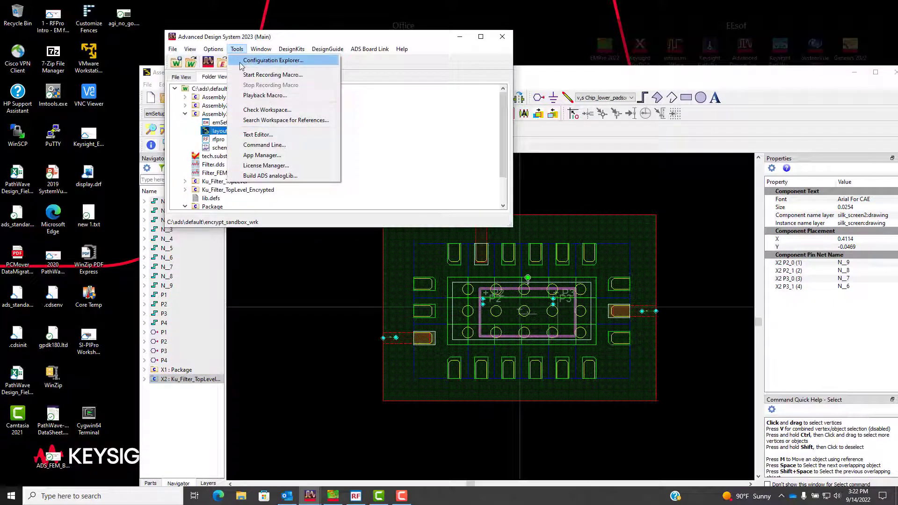
mouse_move(213, 48)
mouse_move(253, 95)
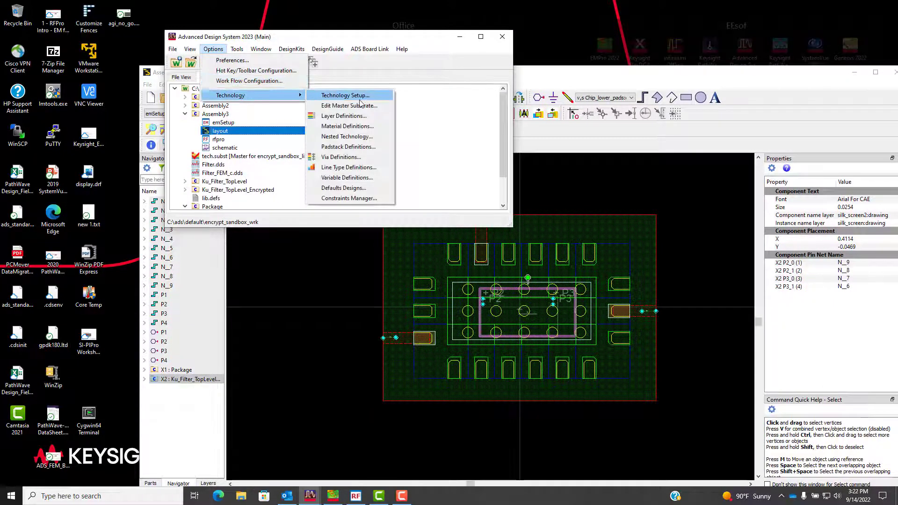
left_click(360, 97)
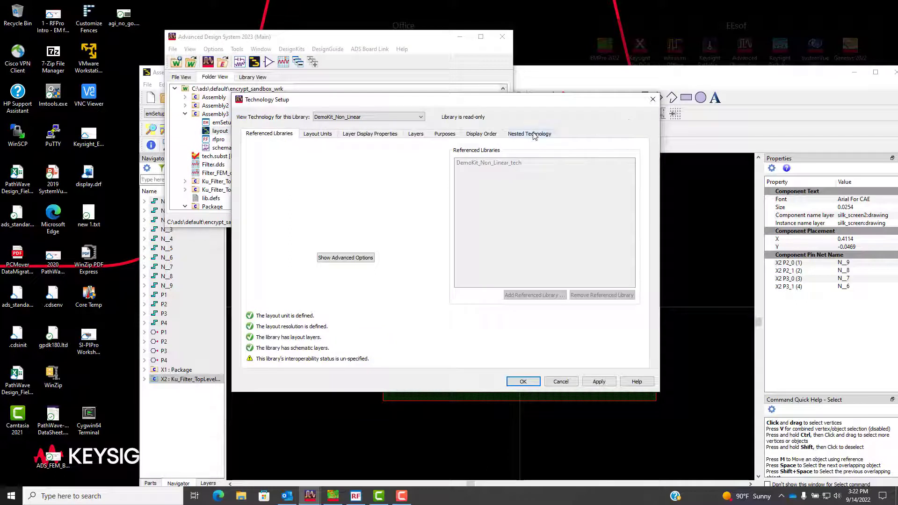
left_click(534, 137)
left_click(395, 116)
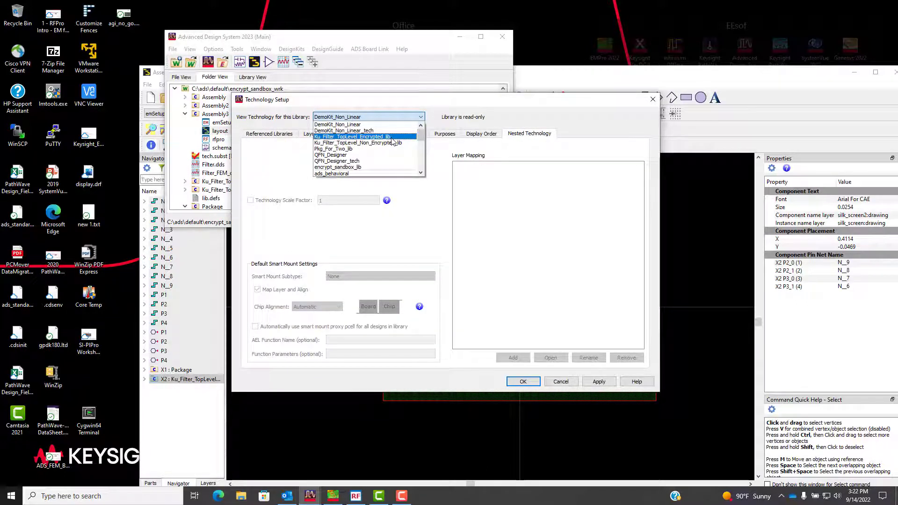
left_click(393, 137)
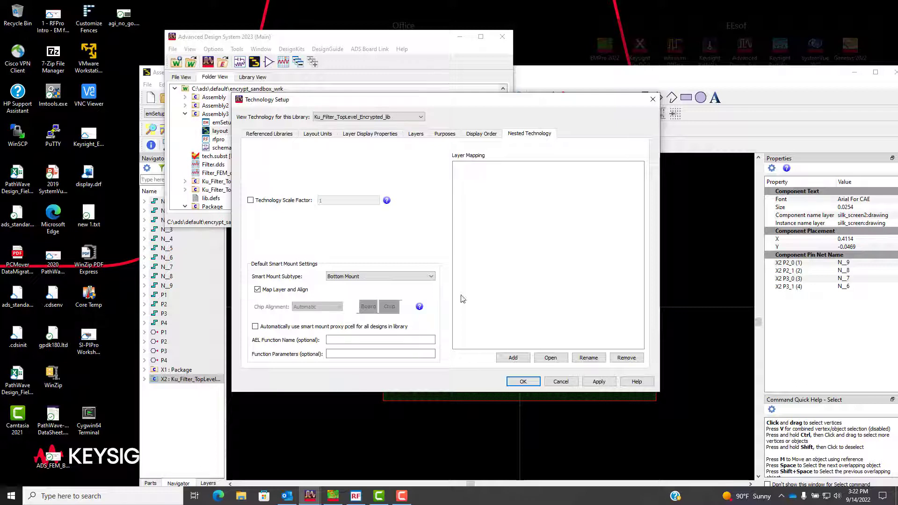
left_click_drag(422, 102, 407, 89)
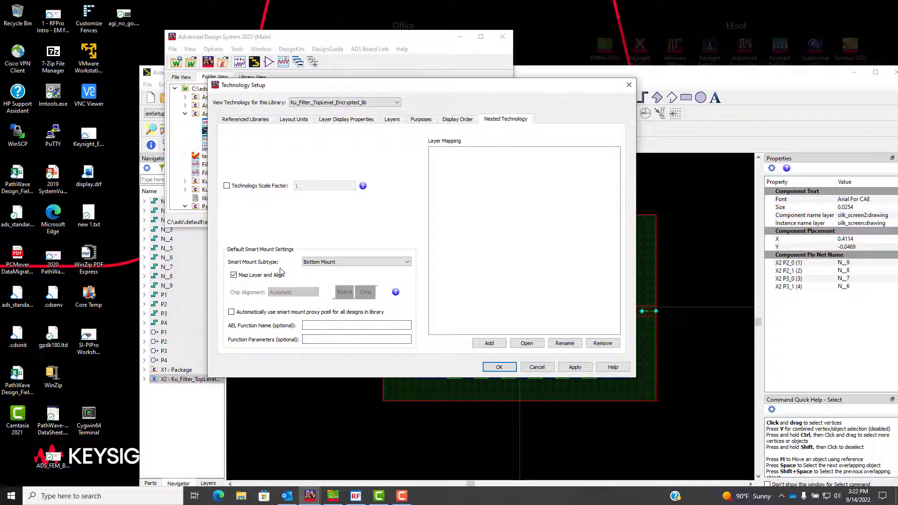
left_click(508, 369)
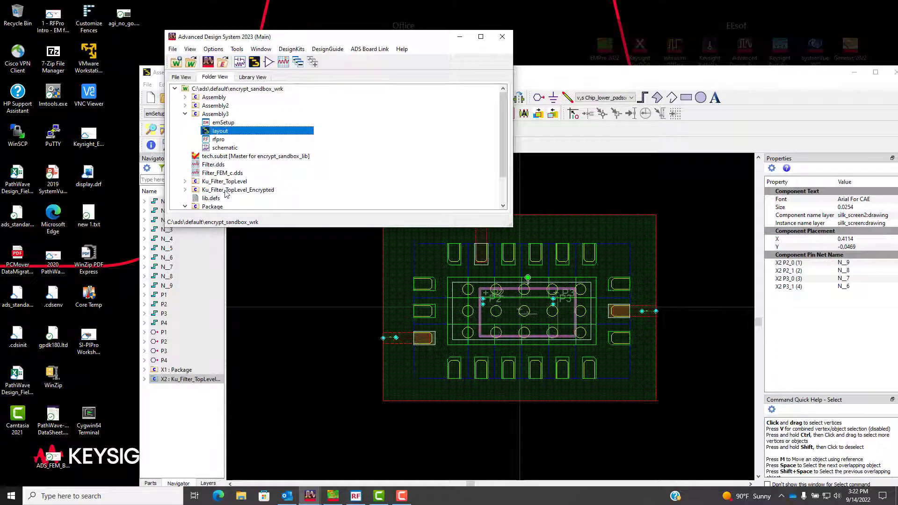
- Bring the Ku_Filter_TopLevel_Encrypted footprint into the Assembly3 layout to view its instance parameters, and cancel the placement
left_click_drag(504, 131, 504, 156)
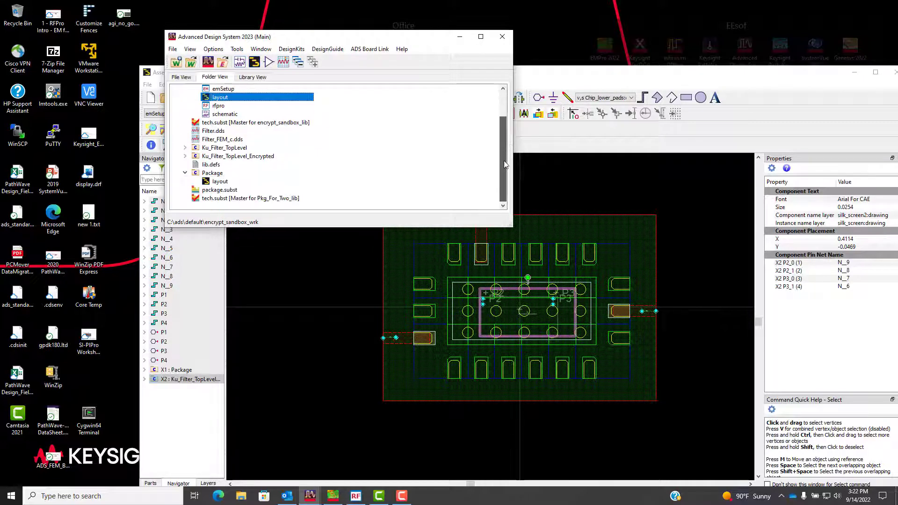
left_click(185, 156)
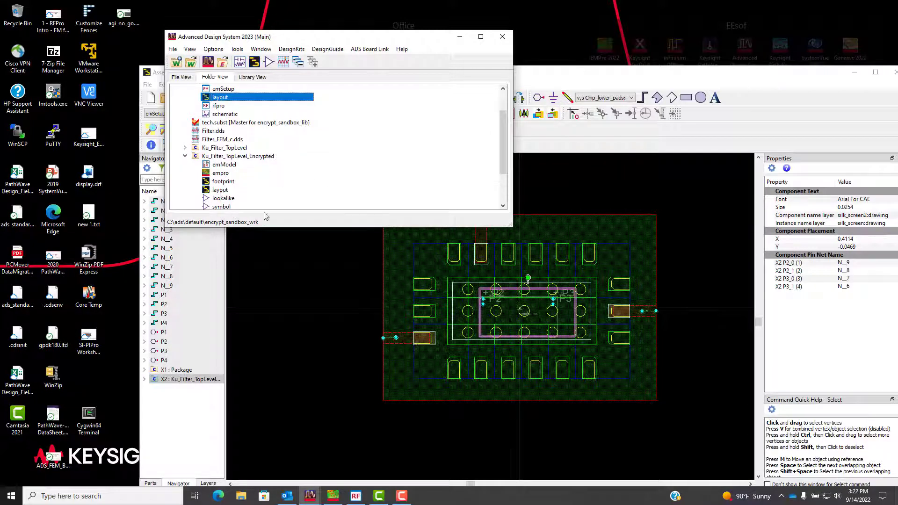
left_click_drag(224, 181, 296, 282)
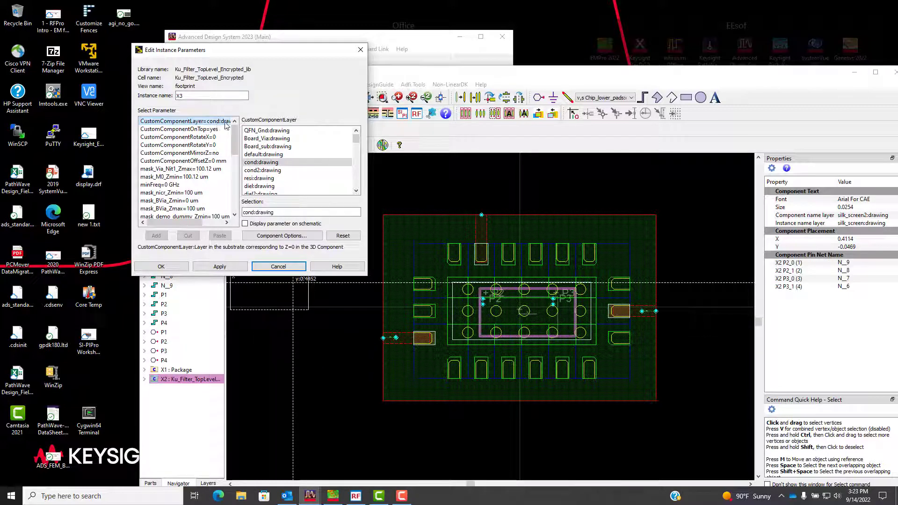
left_click(278, 267)
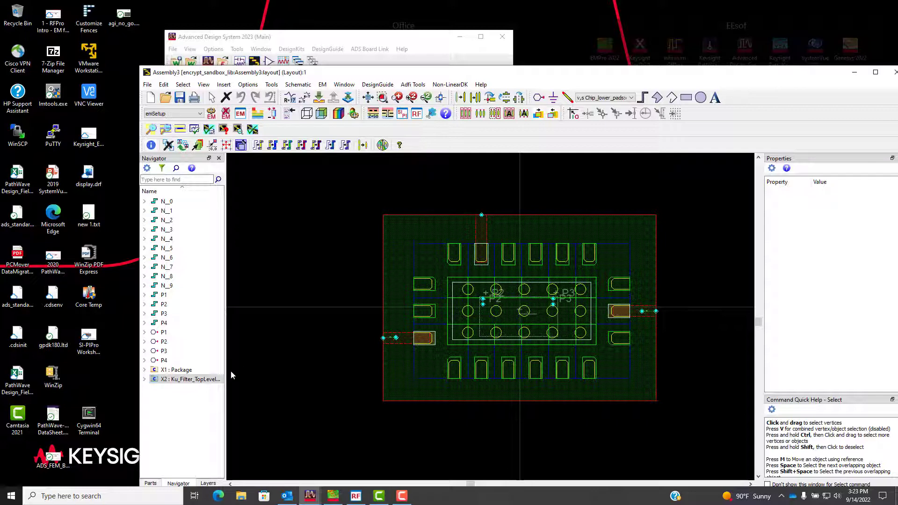
- Select filter instance X2, open the 3D view of the Assembly3 layout and look at the whole package from an angle
left_click(165, 382)
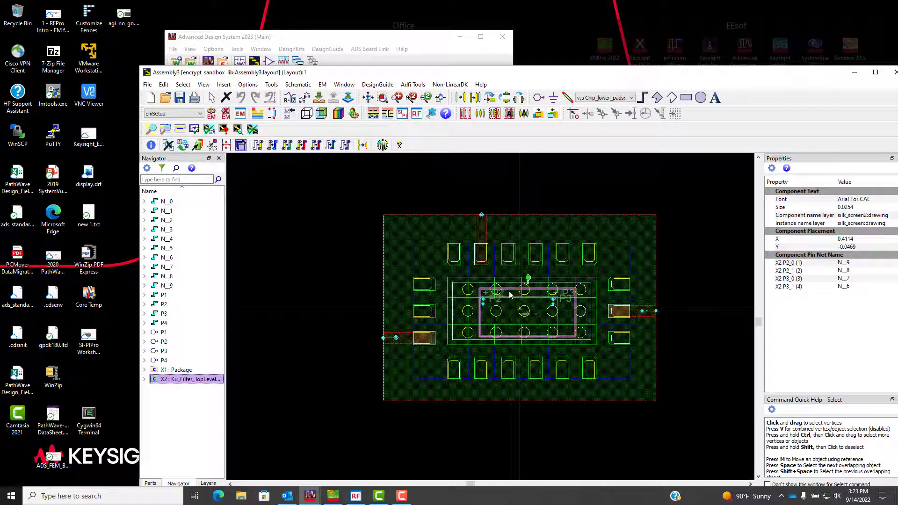
left_click(308, 117)
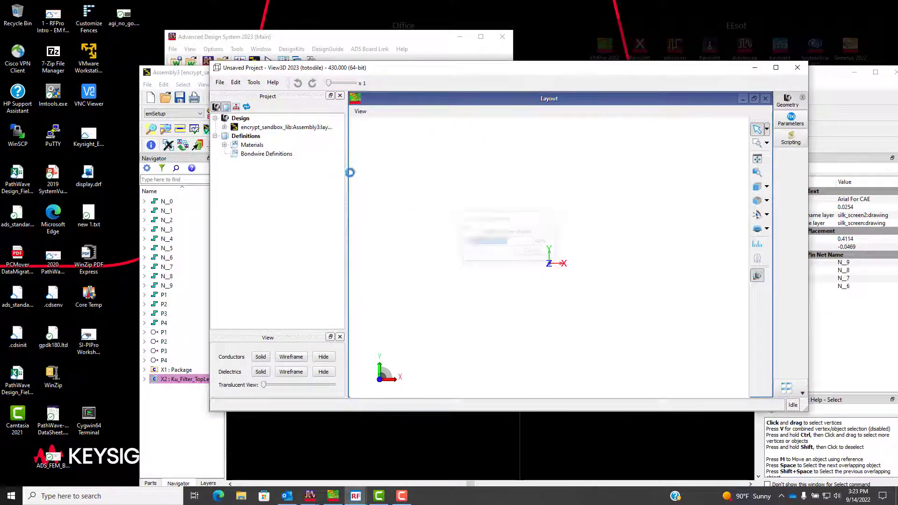
middle_click_drag(418, 288, 631, 251)
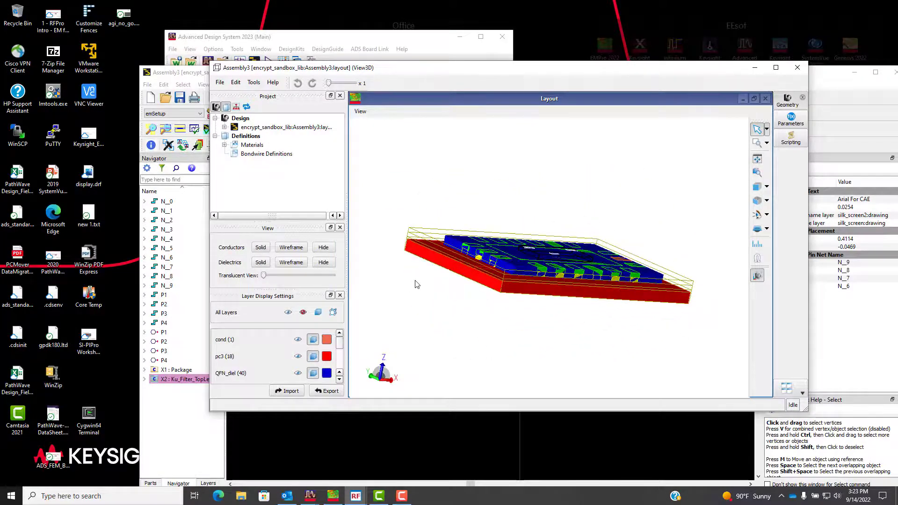
middle_click_drag(417, 284, 426, 313)
middle_click_drag(635, 321, 559, 356)
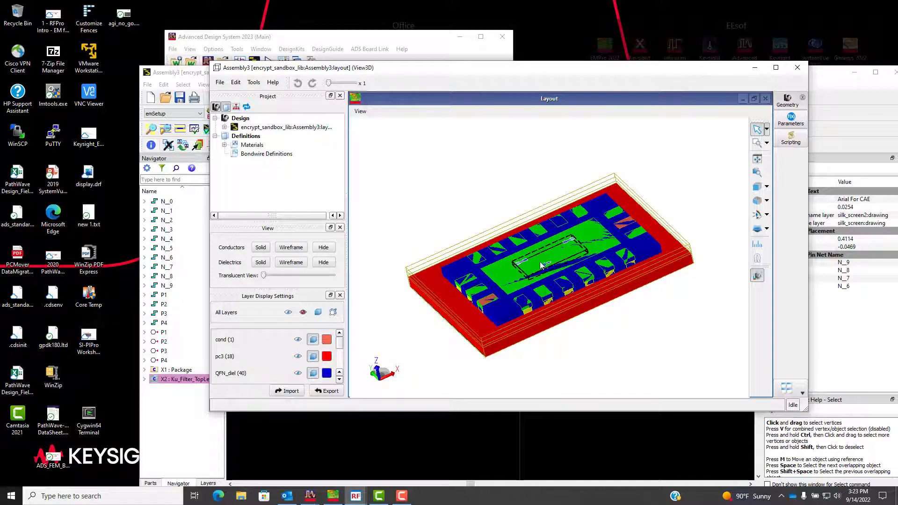
- Examine the encrypted filter's outline and exposed pads inside the package in the 3D view, and close the view
scroll(542, 270, "up", 5)
mouse_move(585, 330)
middle_mouse_down()
mouse_move(589, 360)
mouse_move(592, 311)
mouse_move(588, 331)
middle_mouse_up()
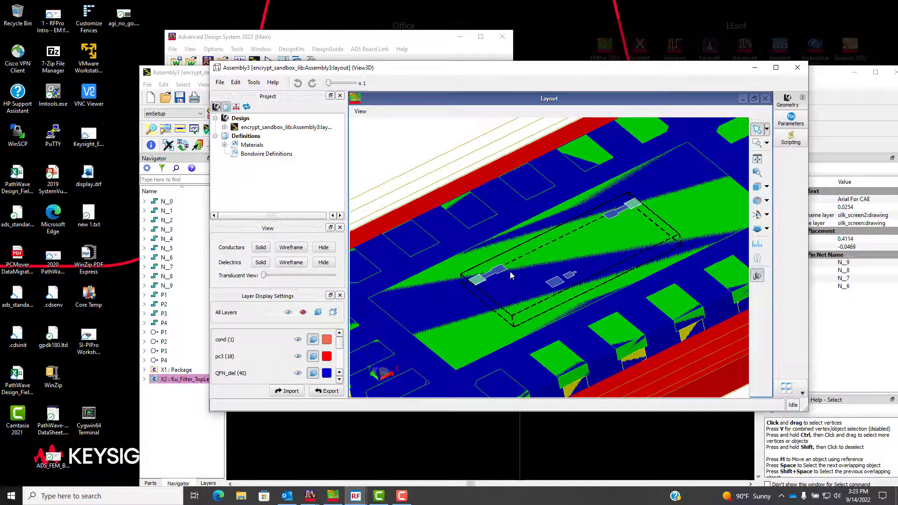
mouse_move(572, 330)
middle_mouse_down()
mouse_move(554, 337)
mouse_move(573, 326)
middle_mouse_up()
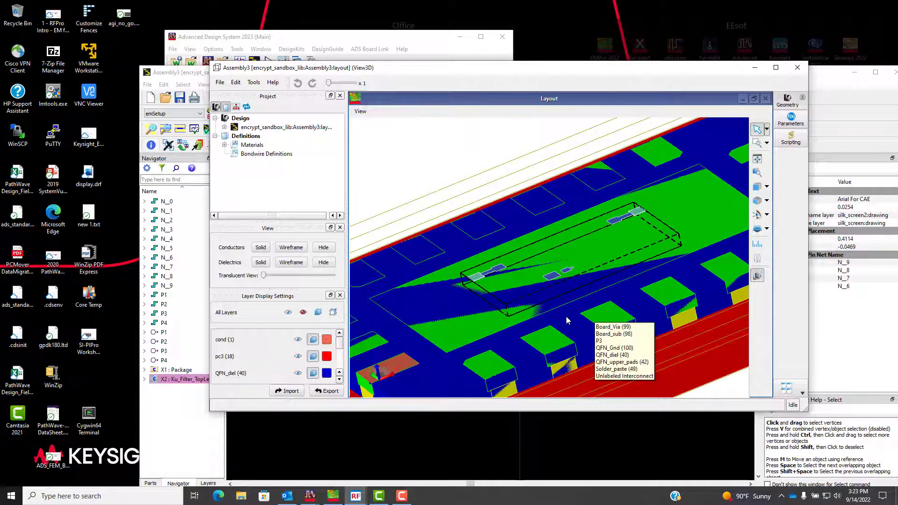
scroll(595, 319, "down", 5)
middle_click_drag(596, 322, 611, 314)
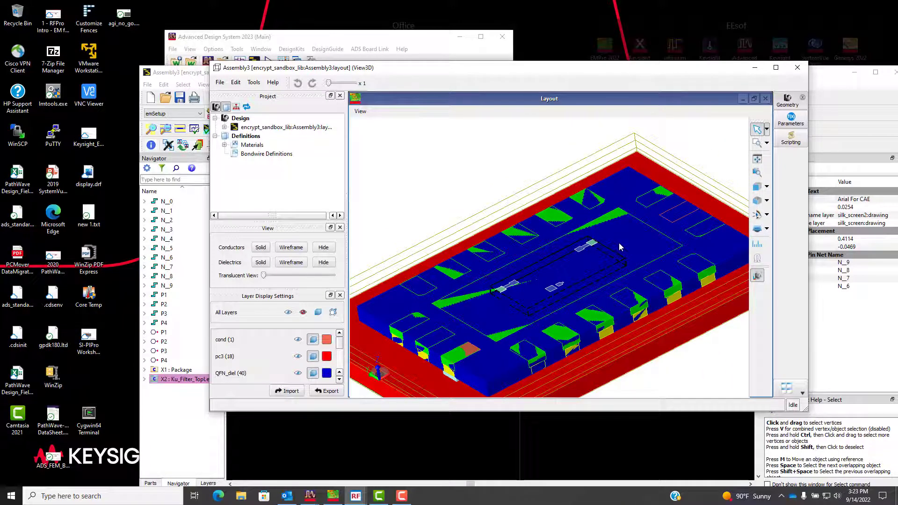
mouse_move(623, 241)
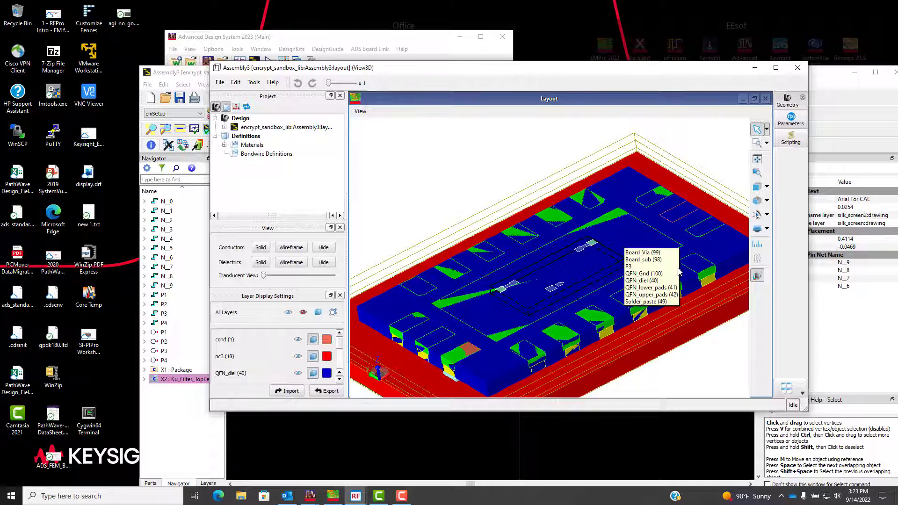
middle_click_drag(674, 255, 666, 263)
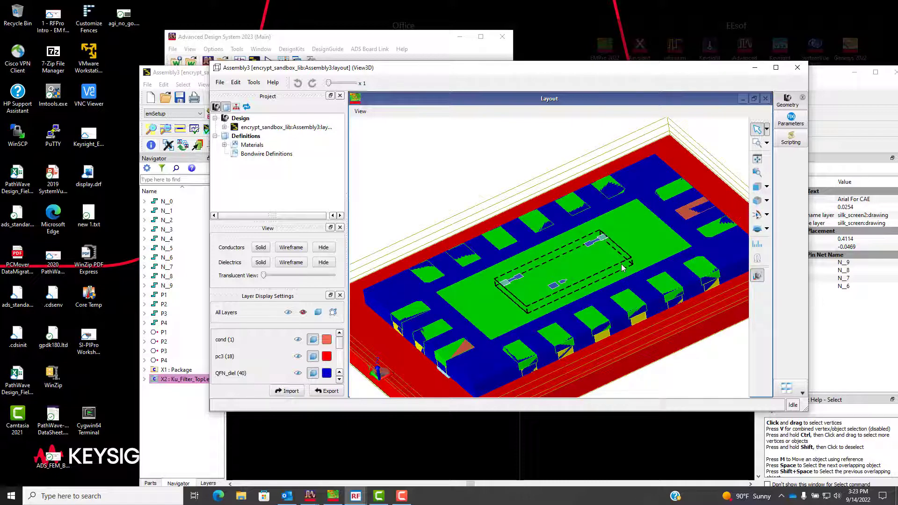
mouse_move(587, 306)
left_click(797, 67)
- Open the rfpro view of the Assembly3 cell and inspect the package with the encrypted filter in 3D
left_click(508, 204)
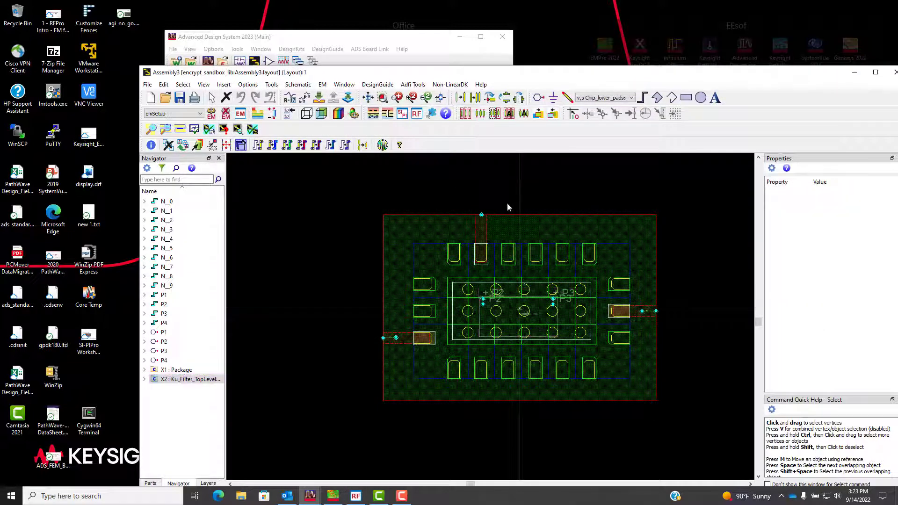
left_click(373, 40)
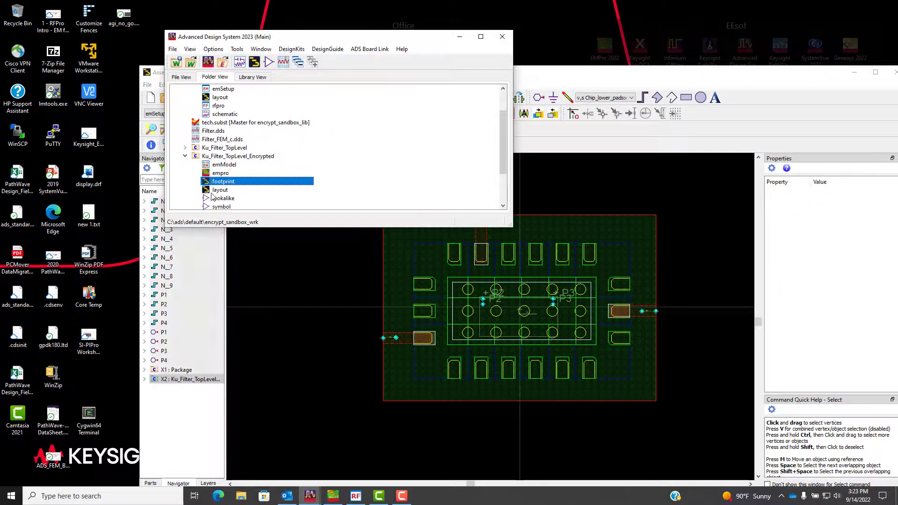
scroll(347, 177, "up", 2)
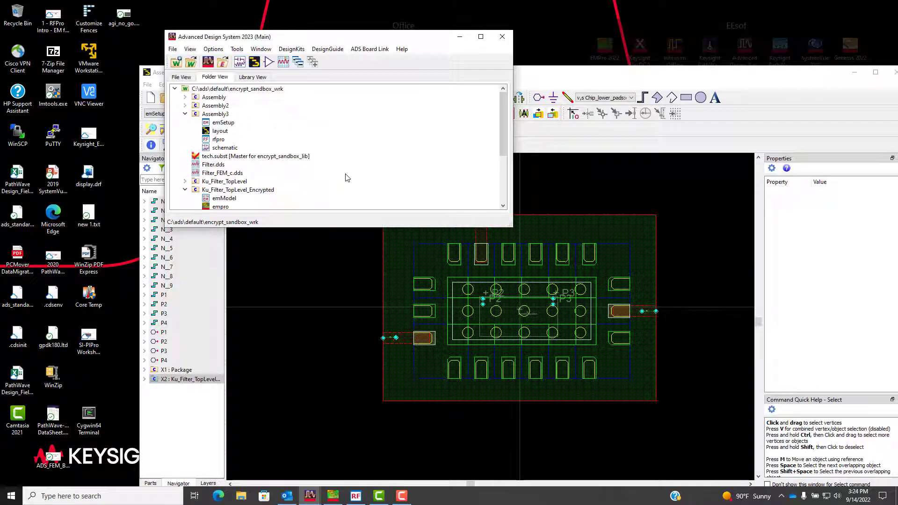
double_click(218, 139)
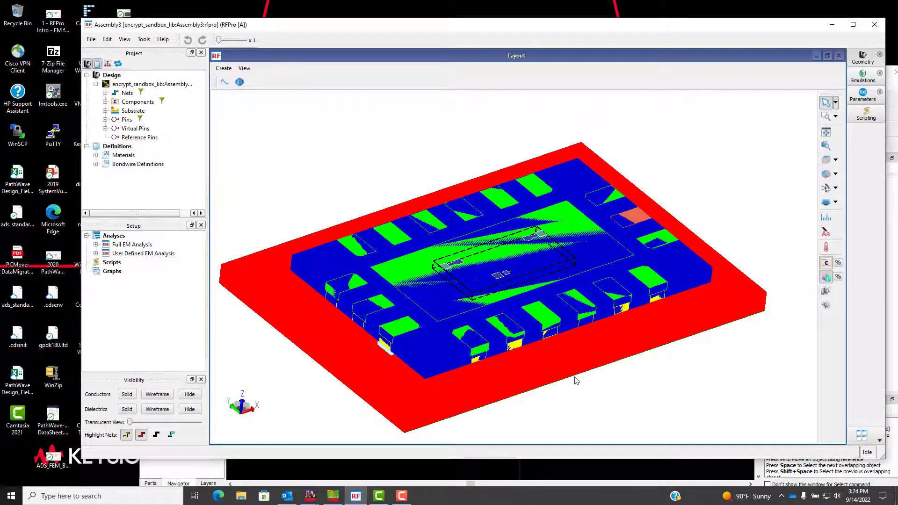
middle_click_drag(588, 287, 523, 284)
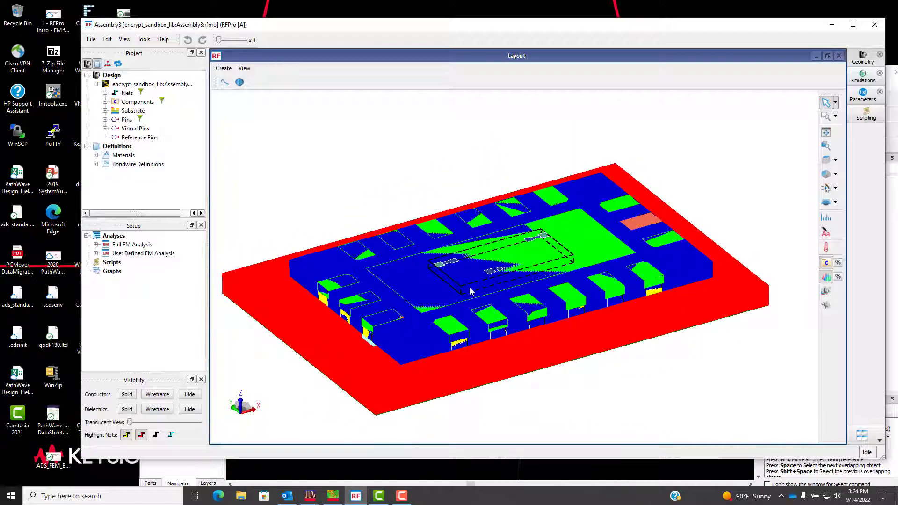
mouse_move(405, 300)
middle_mouse_down()
mouse_move(450, 299)
mouse_move(438, 298)
mouse_move(439, 308)
middle_mouse_up()
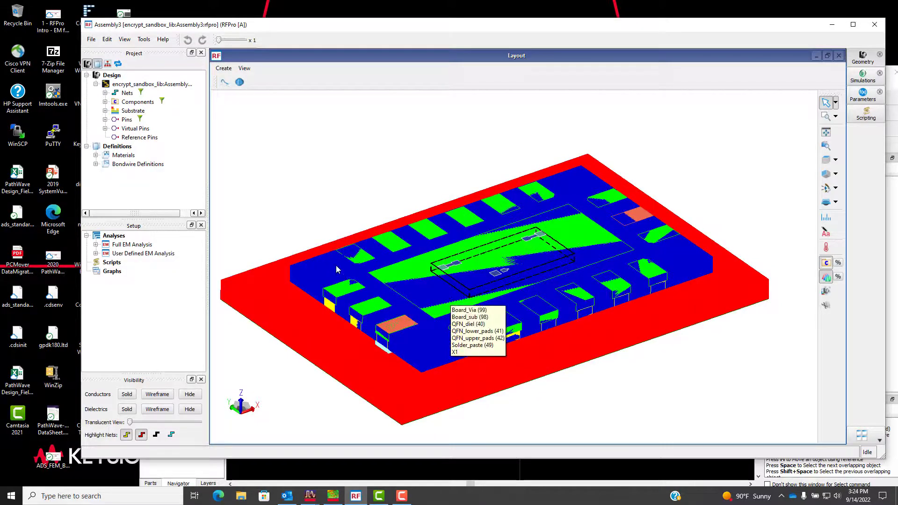
- Create a Default JEDEC bondwire from the package pad at X -1.7646, Y -0.5731, Z 0.5 mm to the face centre of the filter's near pad
right_click(244, 110)
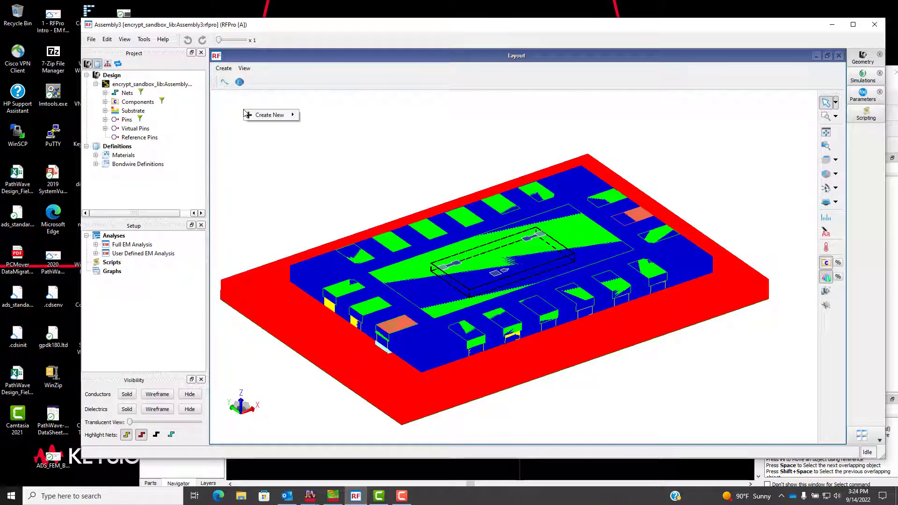
mouse_move(267, 119)
left_click(321, 117)
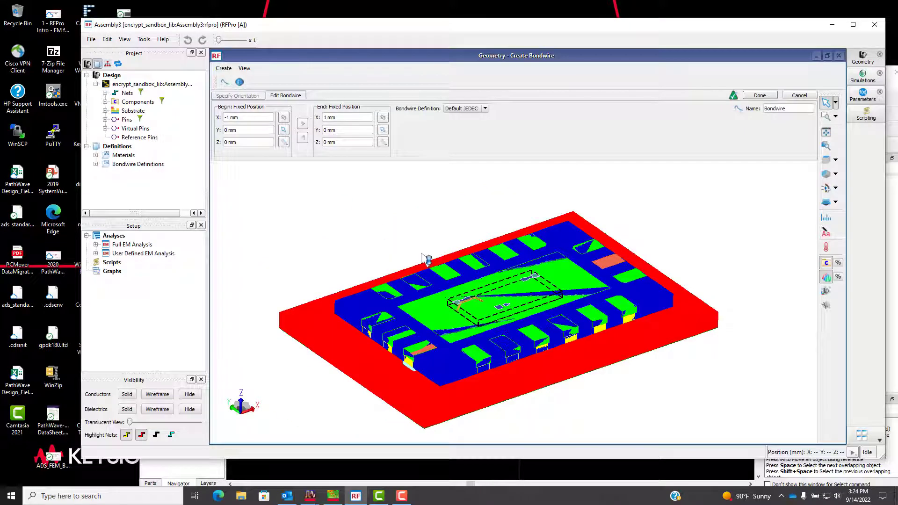
scroll(431, 347, "up", 3)
scroll(431, 347, "up", 2)
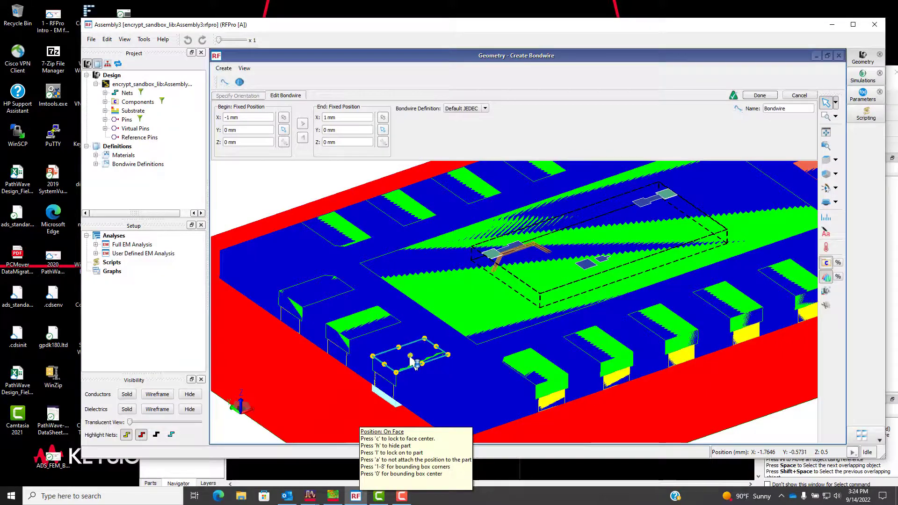
left_click(410, 358)
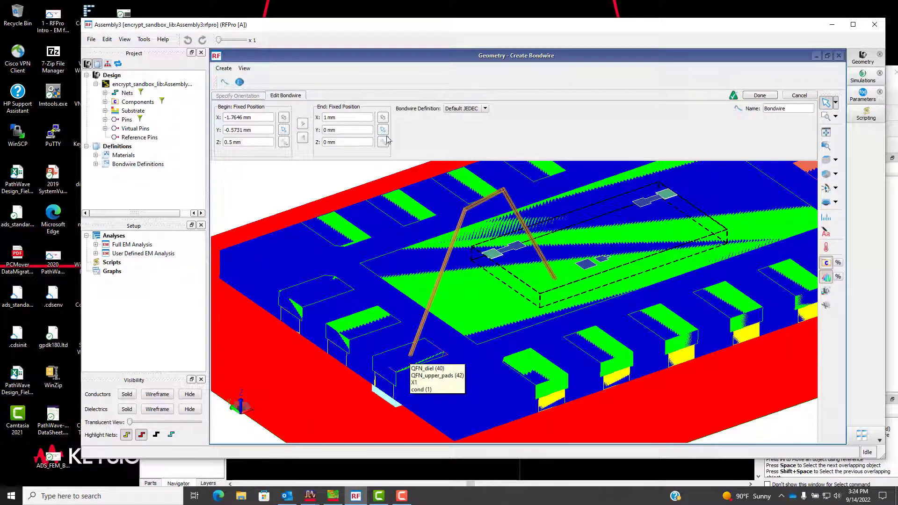
left_click(494, 260)
scroll(497, 258, "up", 5)
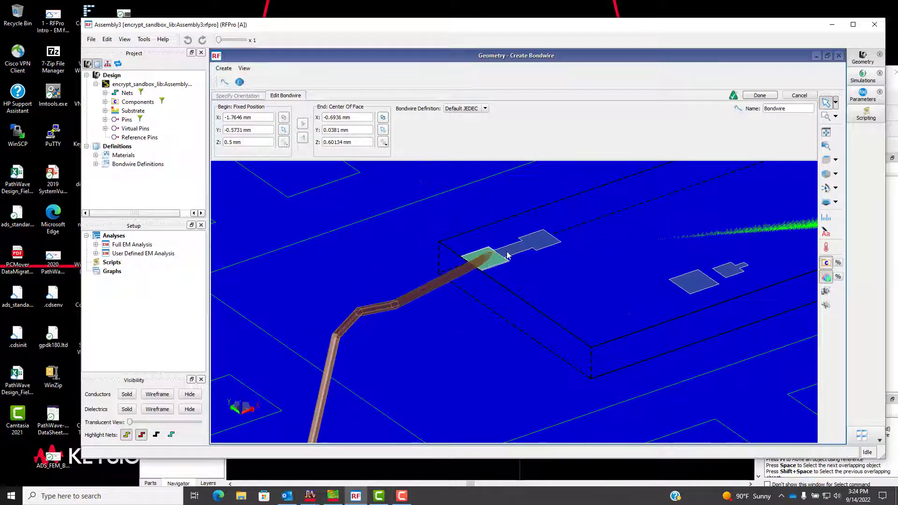
scroll(499, 258, "down", 5)
left_click(759, 95)
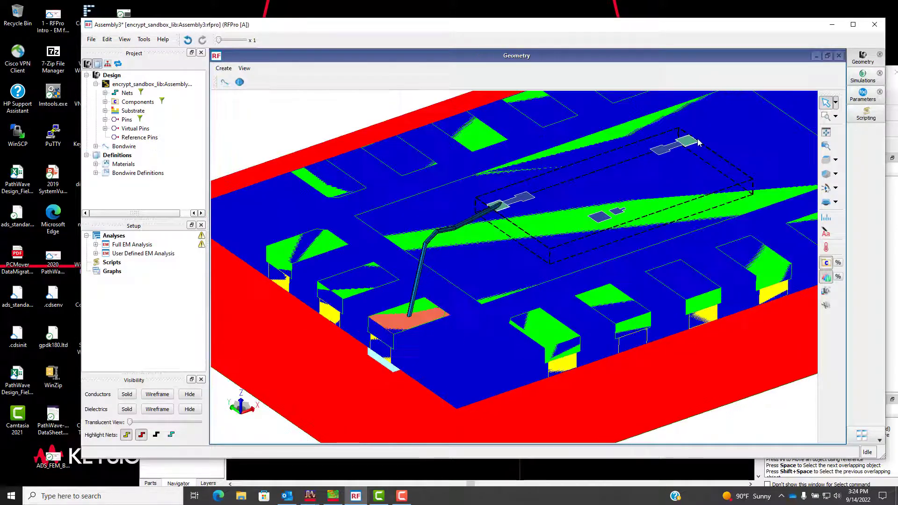
middle_click_drag(645, 306, 597, 330)
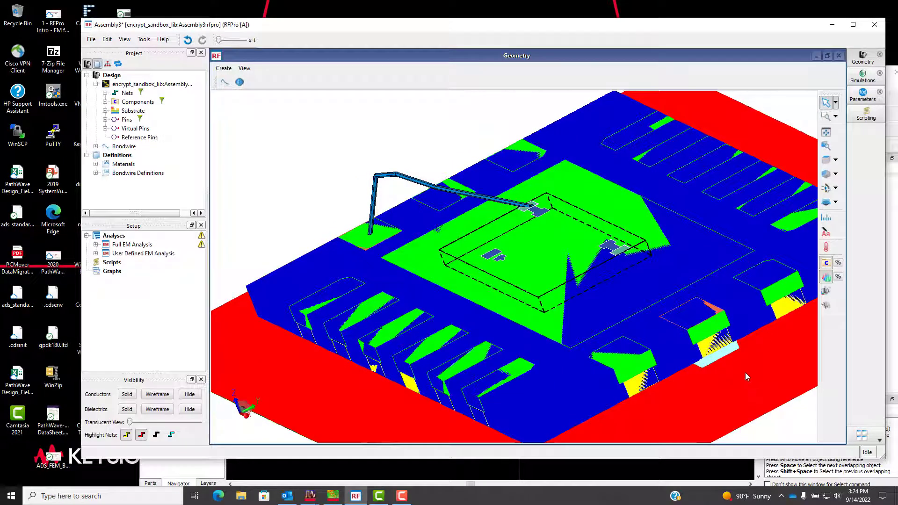
right_click(283, 132)
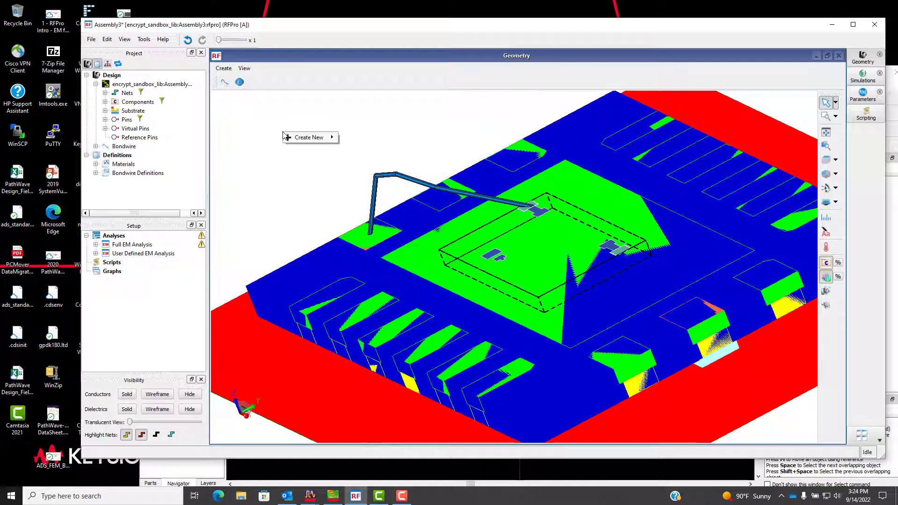
mouse_move(322, 135)
left_click(365, 137)
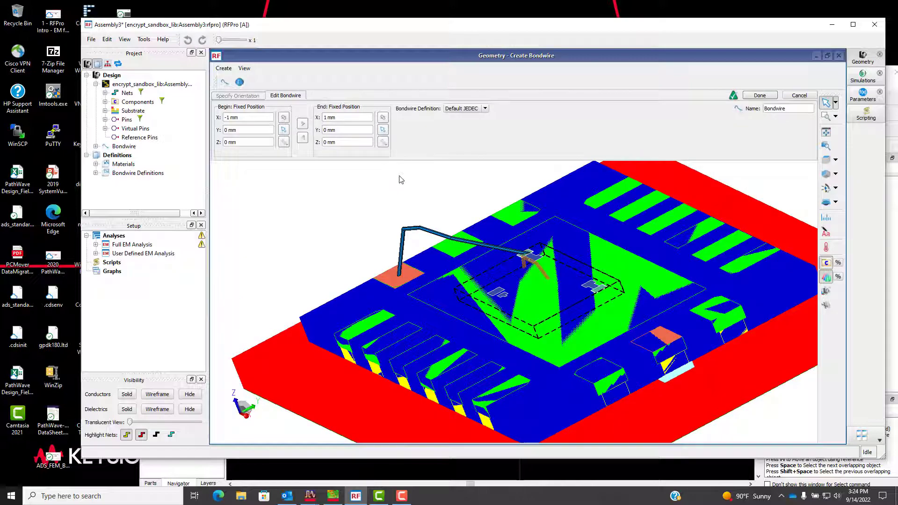
left_click(383, 130)
scroll(604, 290, "up", 5)
left_click(589, 302)
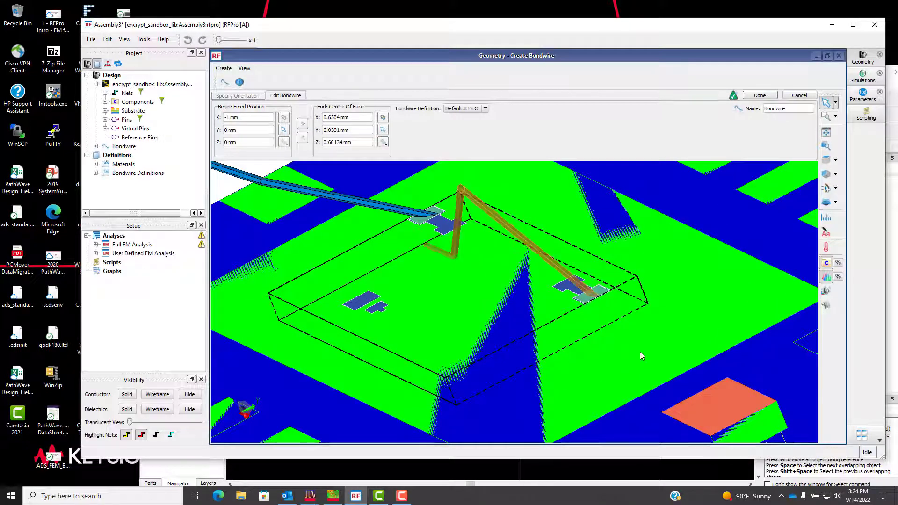
scroll(728, 433, "down", 3)
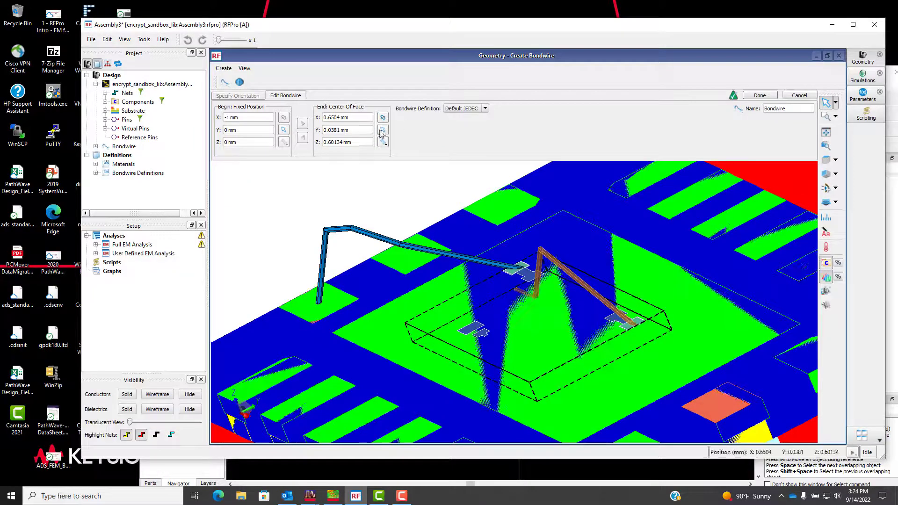
left_click(726, 408)
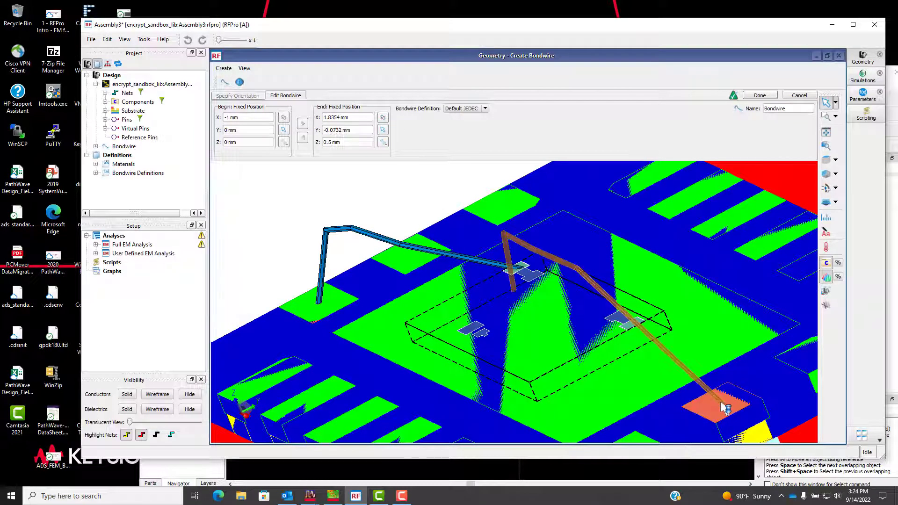
left_click(800, 95)
- Create a second Default JEDEC bondwire from the opposite package pad at X 1.8354, Y -0.0732, Z 0.5 mm to the face centre of the filter's other end pad
middle_click_drag(644, 322, 587, 341)
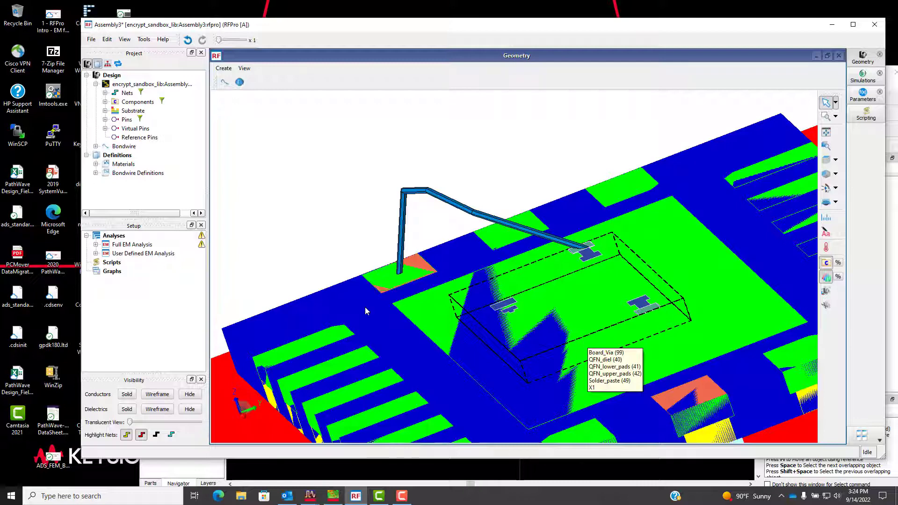
right_click(281, 128)
mouse_move(309, 133)
left_click(355, 132)
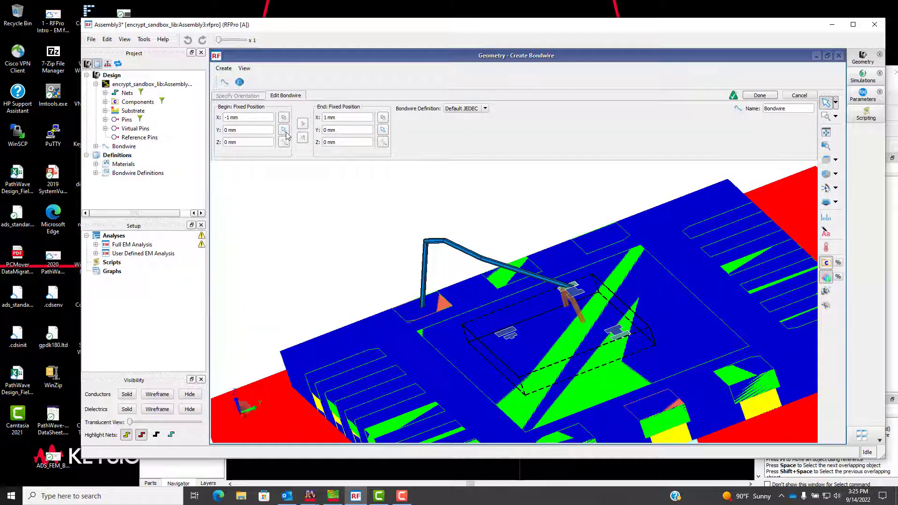
scroll(707, 395, "down", 5)
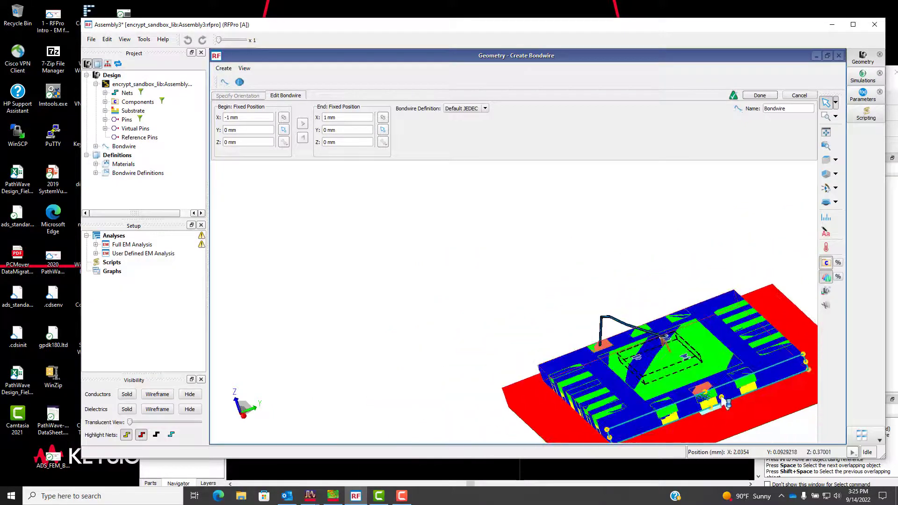
scroll(707, 395, "up", 5)
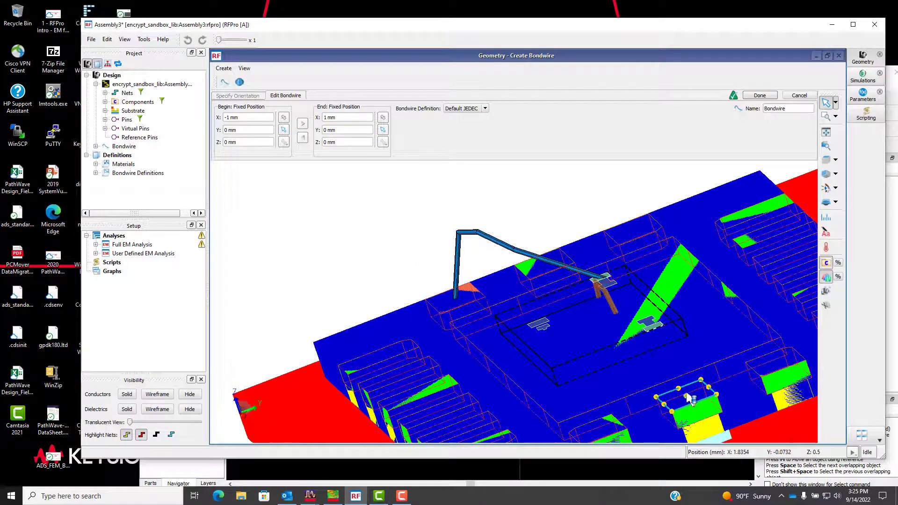
left_click(677, 395)
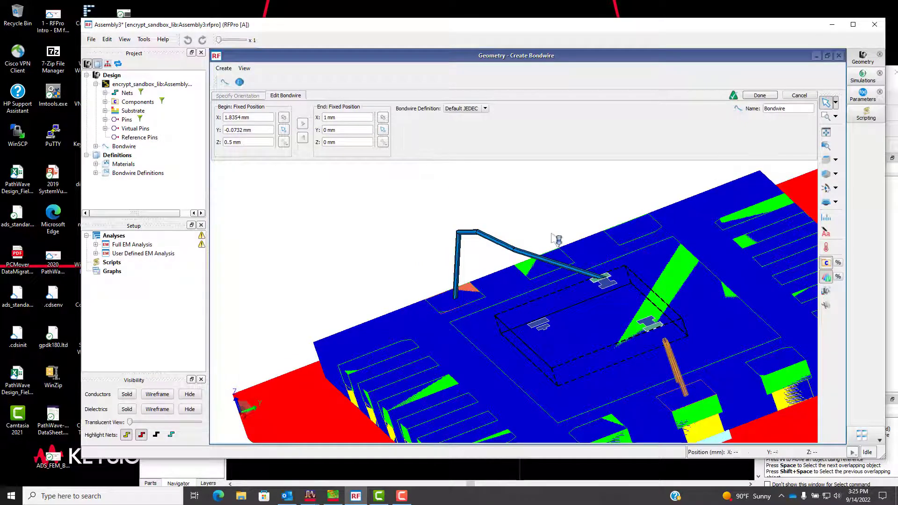
scroll(650, 328, "up", 3)
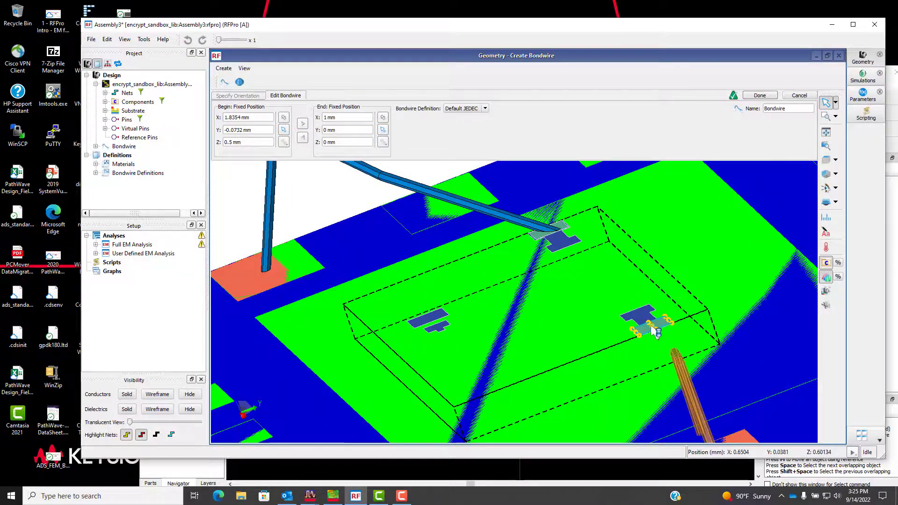
left_click(647, 322)
left_click(760, 96)
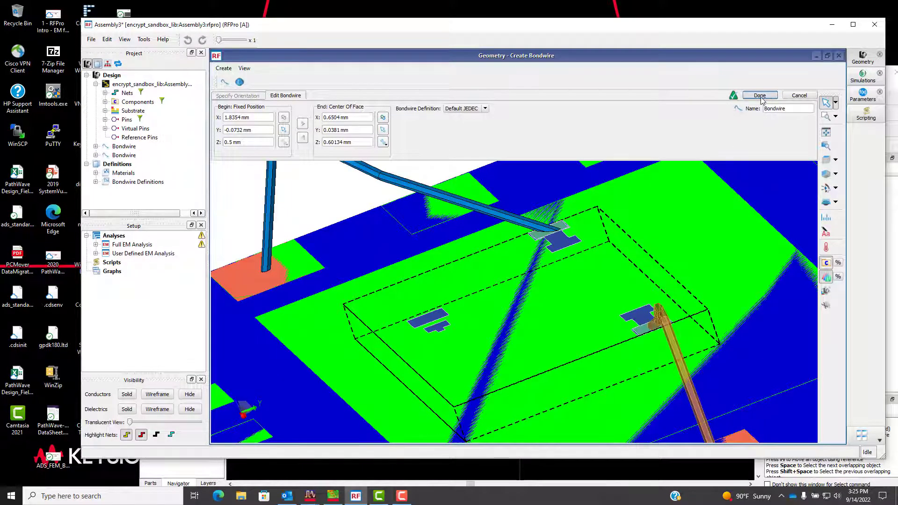
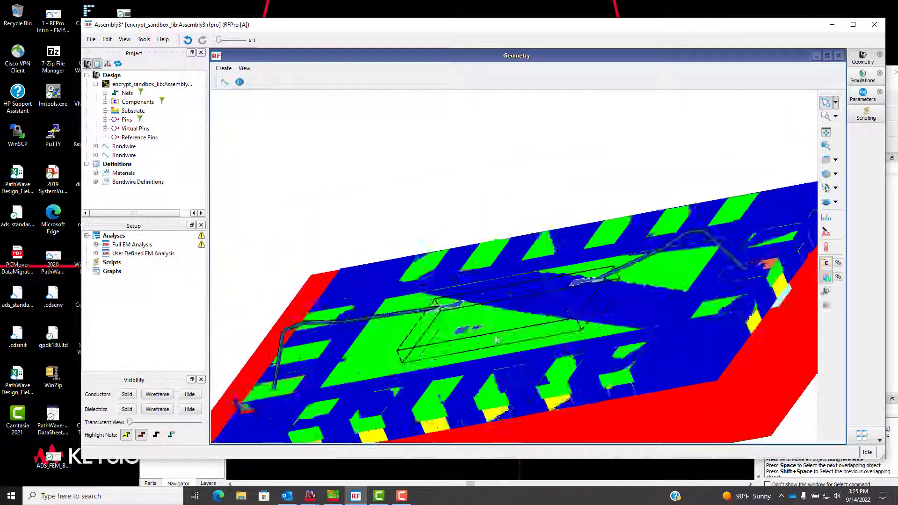
- Inspect how both bondwires connect the encrypted filter's pads to the package pads, close up and from several angles
middle_click_drag(484, 333, 515, 364)
scroll(515, 365, "up", 5)
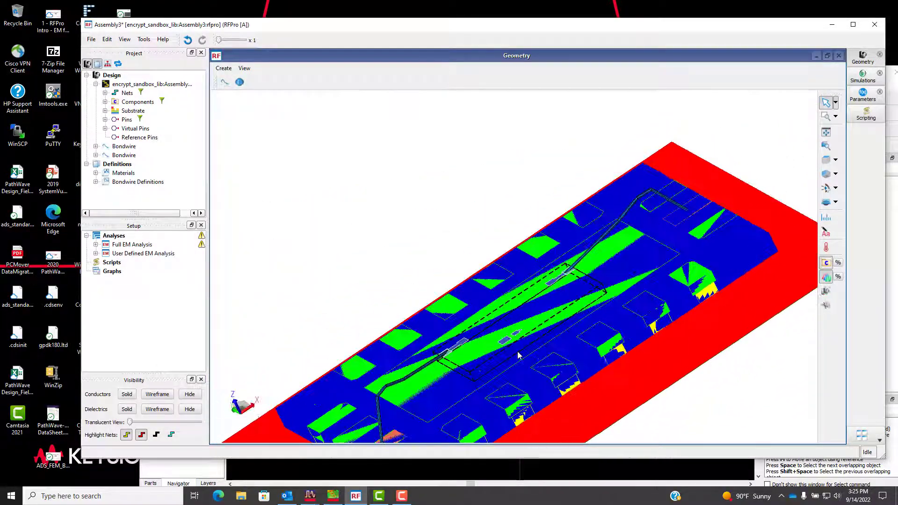
scroll(575, 274, "down", 3)
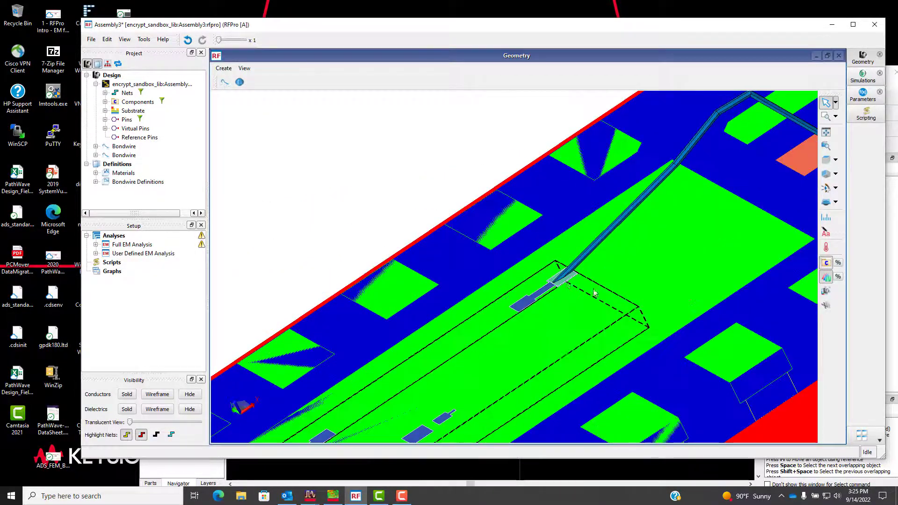
middle_click_drag(575, 274, 616, 287)
scroll(512, 344, "down", 3)
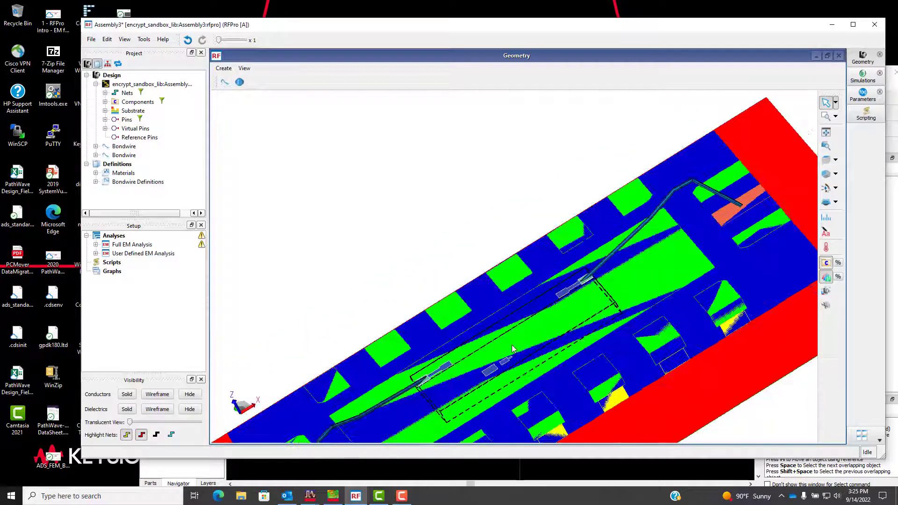
middle_click_drag(511, 344, 338, 360)
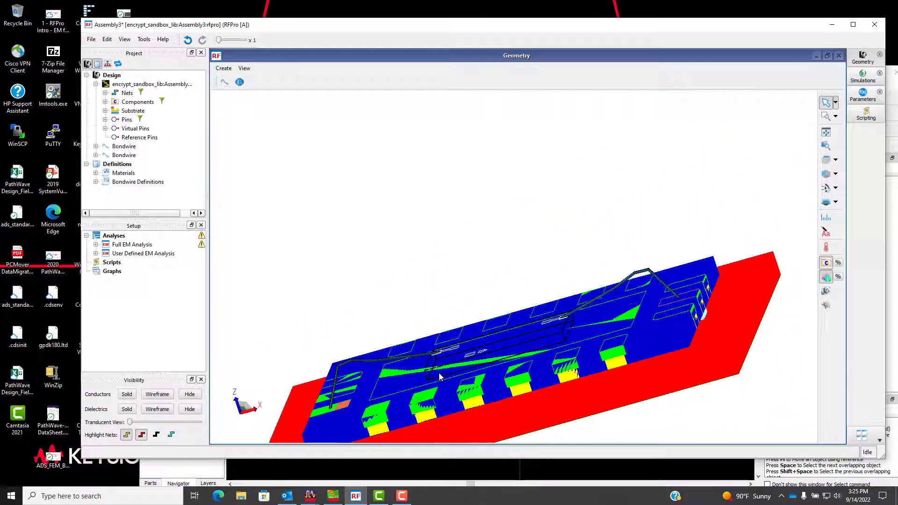
- Assign the PERFECT_CONDUCTOR material to both bondwires
left_click(95, 173)
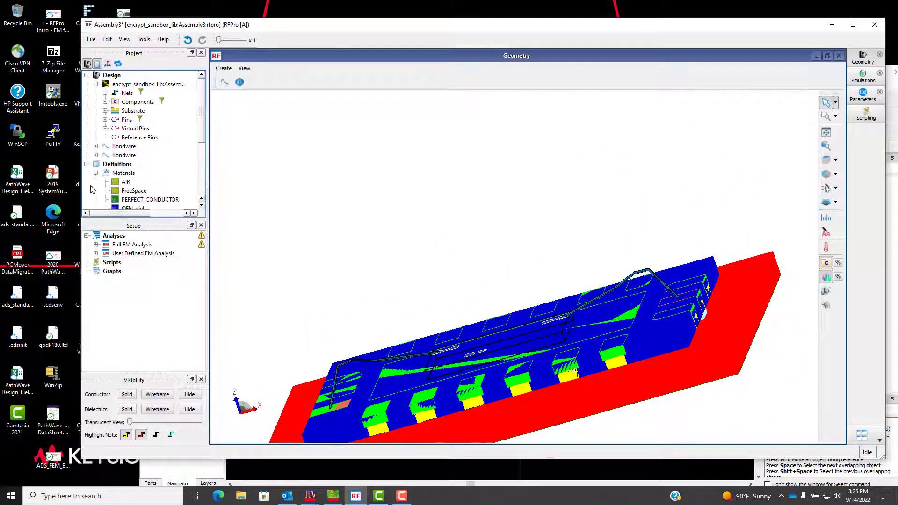
left_click_drag(136, 200, 123, 149)
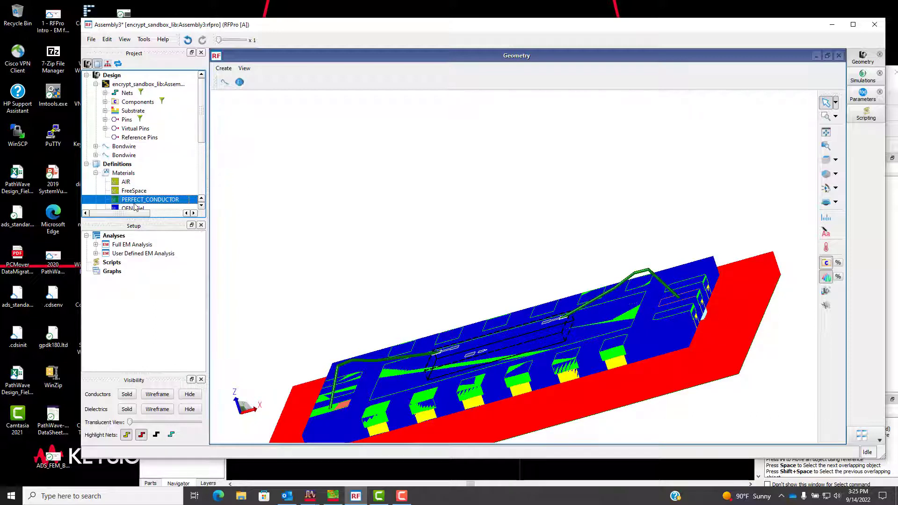
left_click_drag(136, 202, 130, 159)
scroll(130, 159, "down", 3)
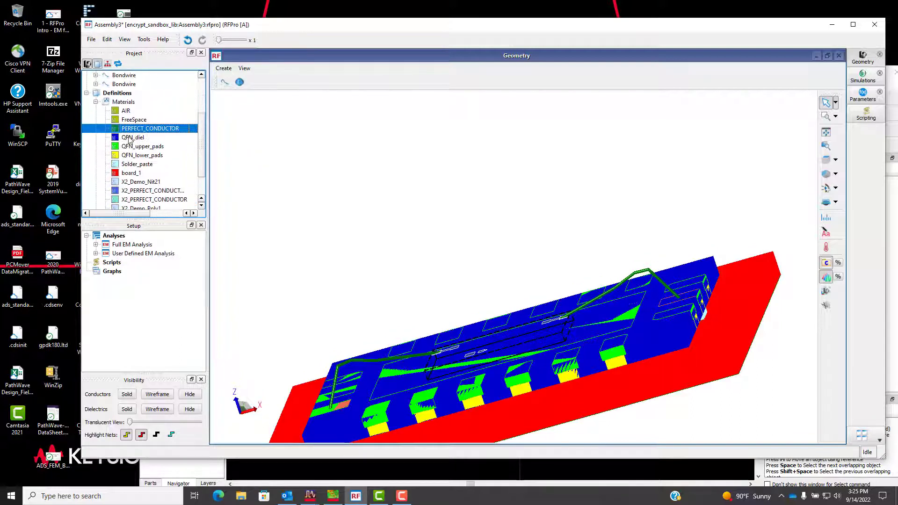
left_click(193, 155)
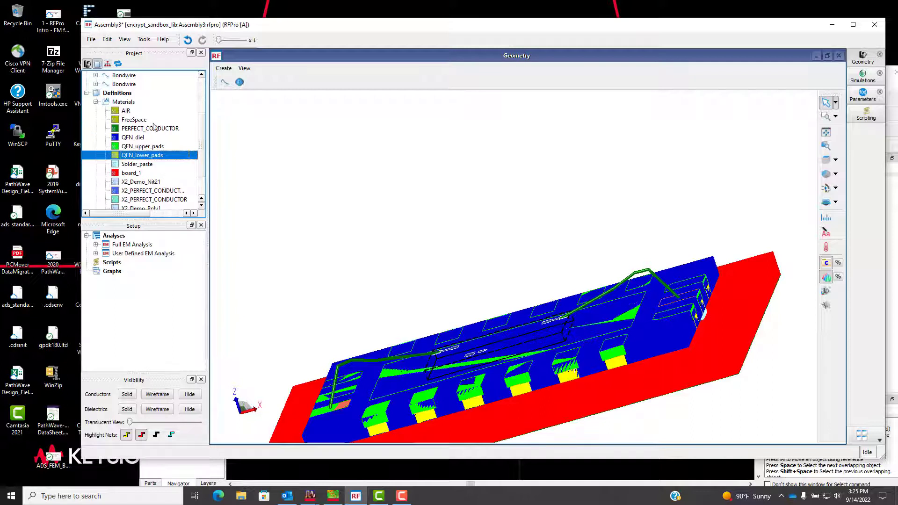
scroll(135, 144, "up", 3)
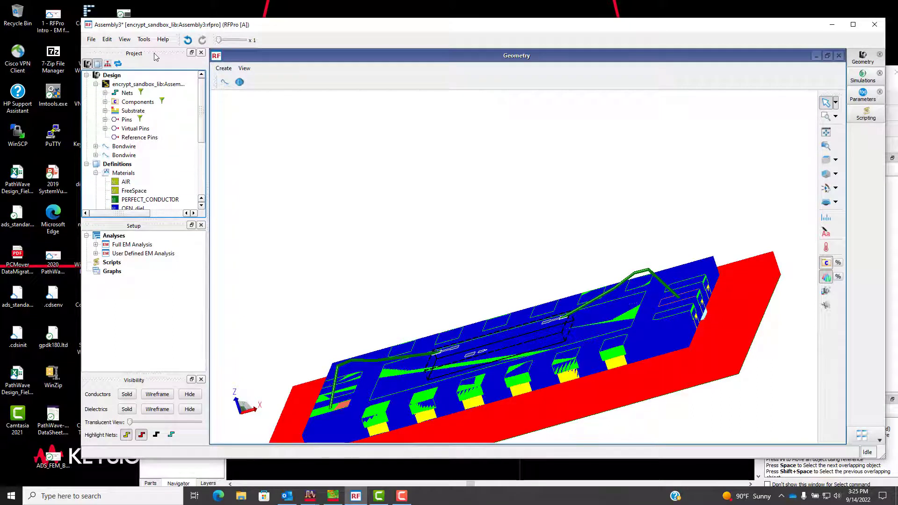
- Save the Assembly3 project with the two bondwires
scroll(415, 181, "down", 3)
middle_click_drag(431, 240, 410, 287)
scroll(379, 283, "up", 3)
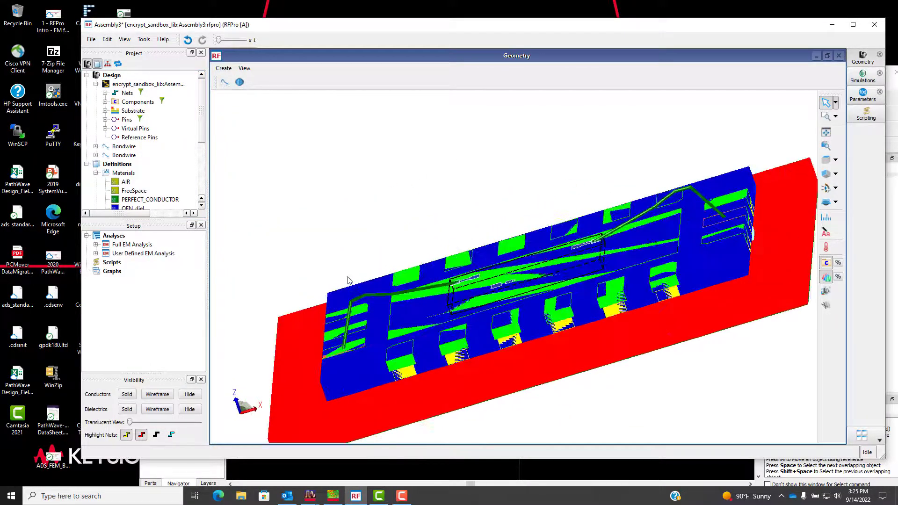
left_click(91, 40)
left_click(102, 49)
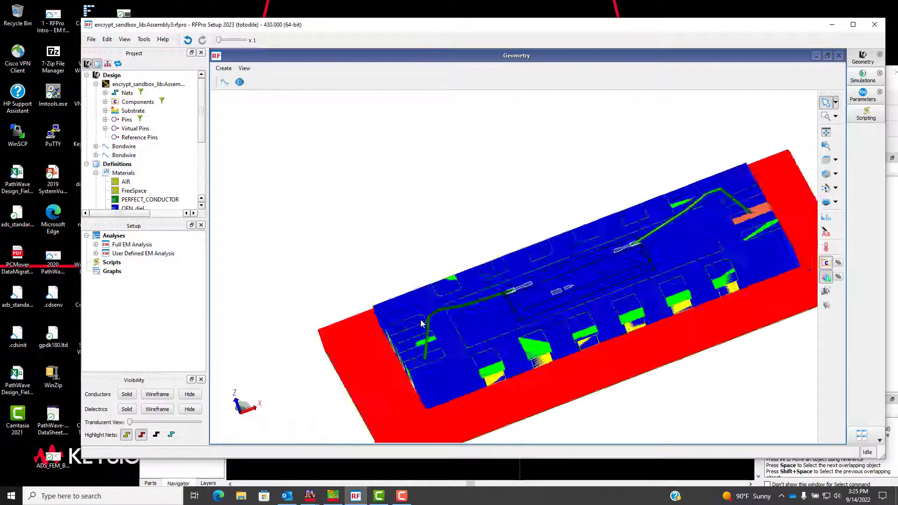
- Plot the S(1,2) magnitude from the Full EM Analysis results with the legend moved clear of the passband, and close the plot after viewing
scroll(753, 311, "up", 2)
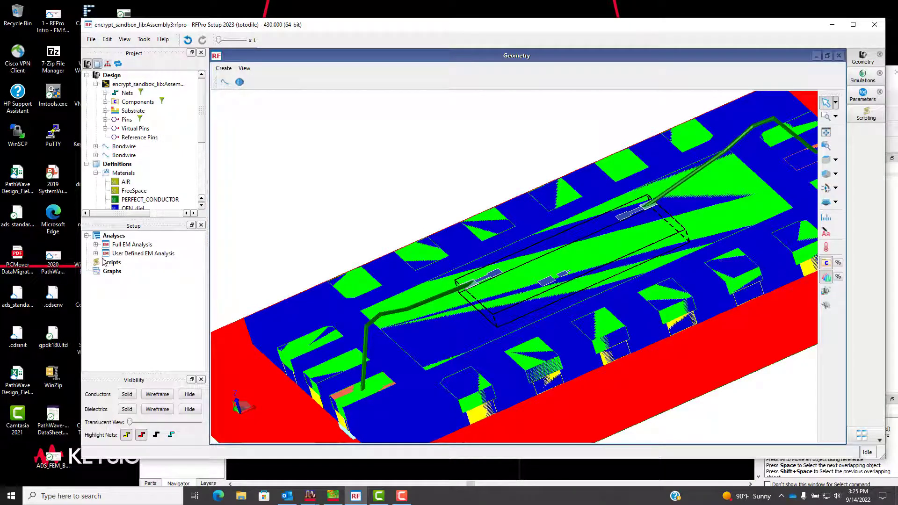
left_click(95, 244)
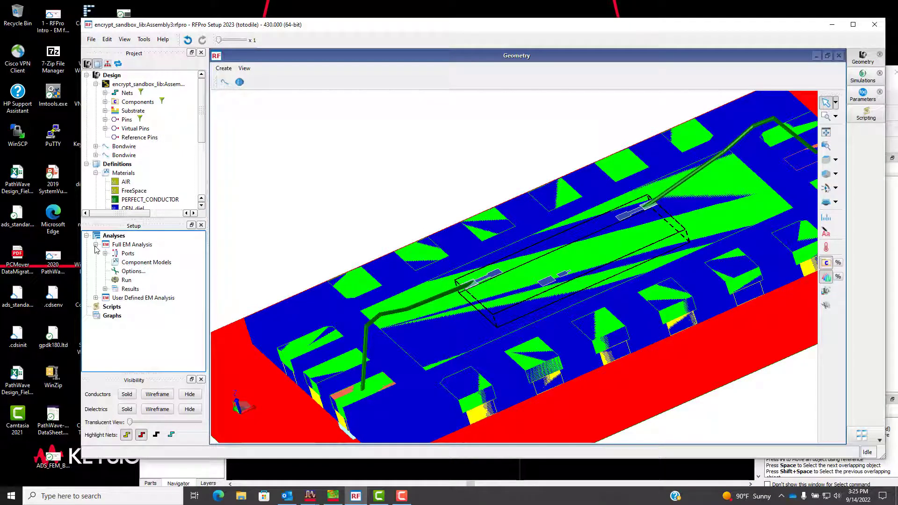
left_click(105, 289)
left_click(148, 308)
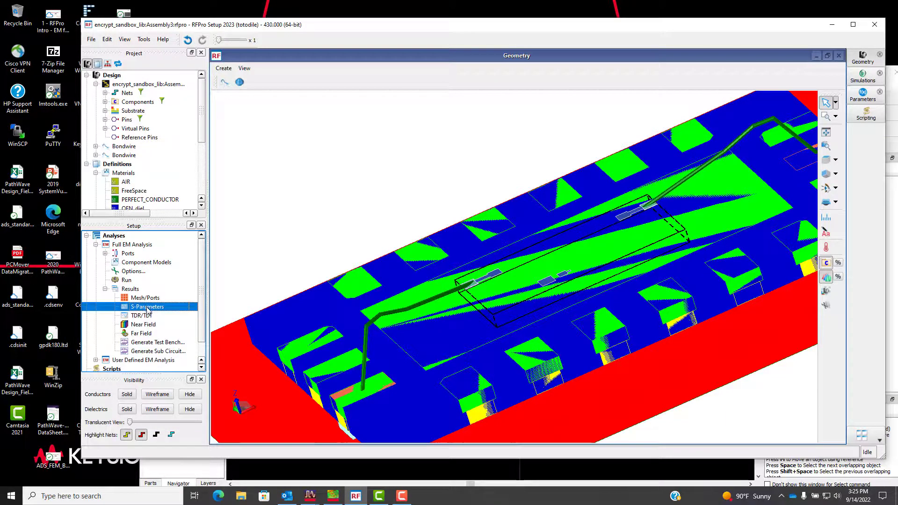
double_click(148, 307)
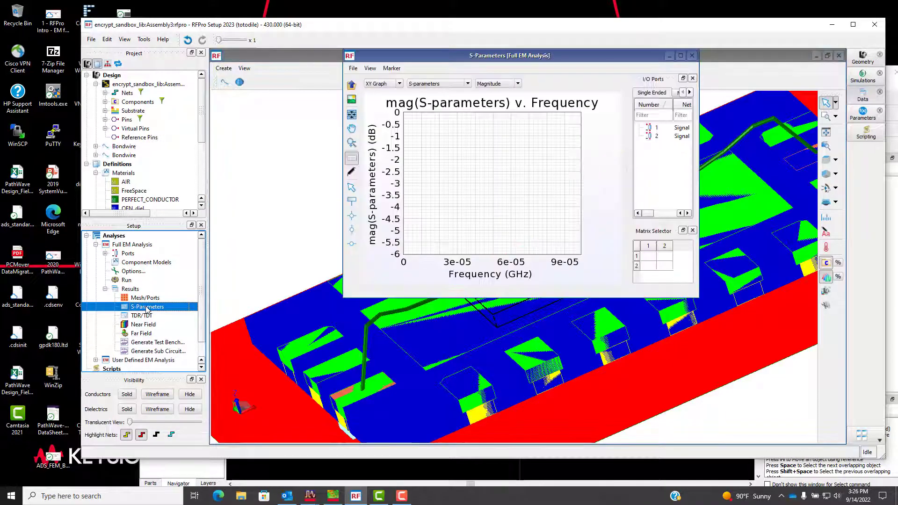
left_click(666, 259)
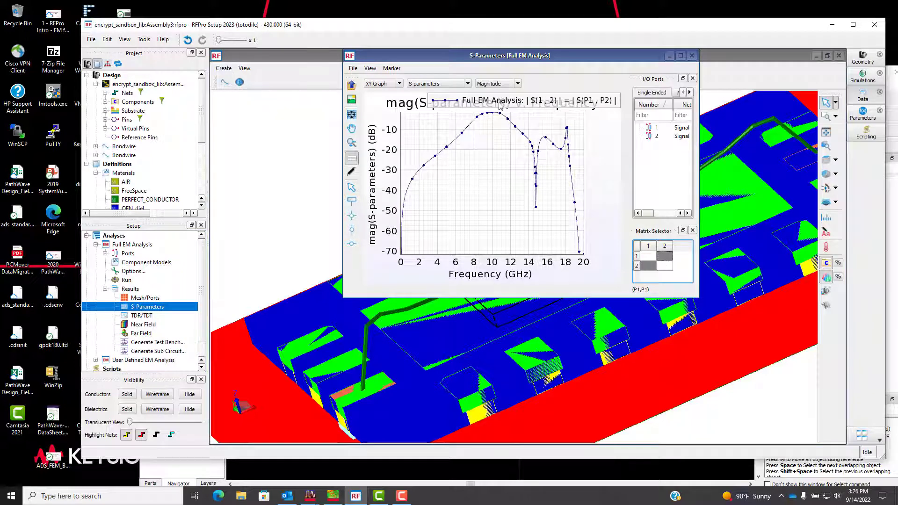
left_click_drag(544, 104, 544, 187)
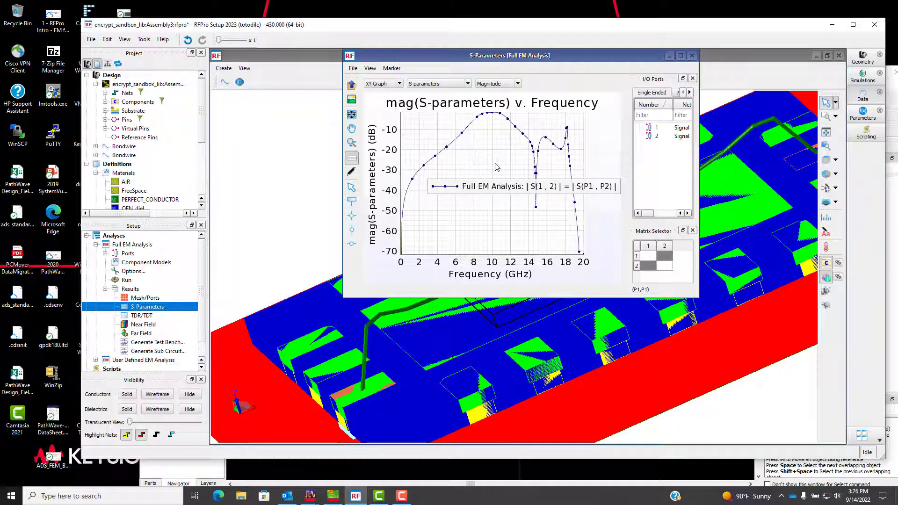
left_click(692, 56)
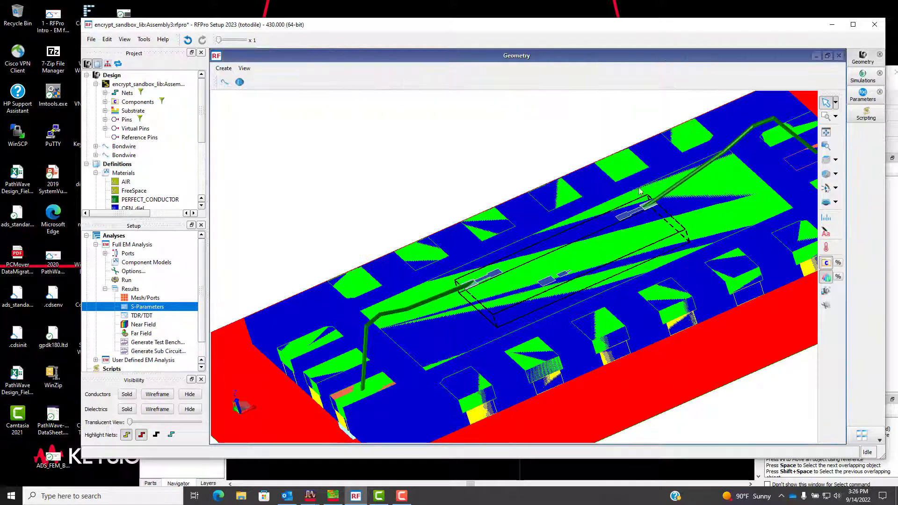
scroll(639, 191, "down", 3)
middle_click_drag(640, 191, 620, 289)
middle_click_drag(602, 233, 613, 289)
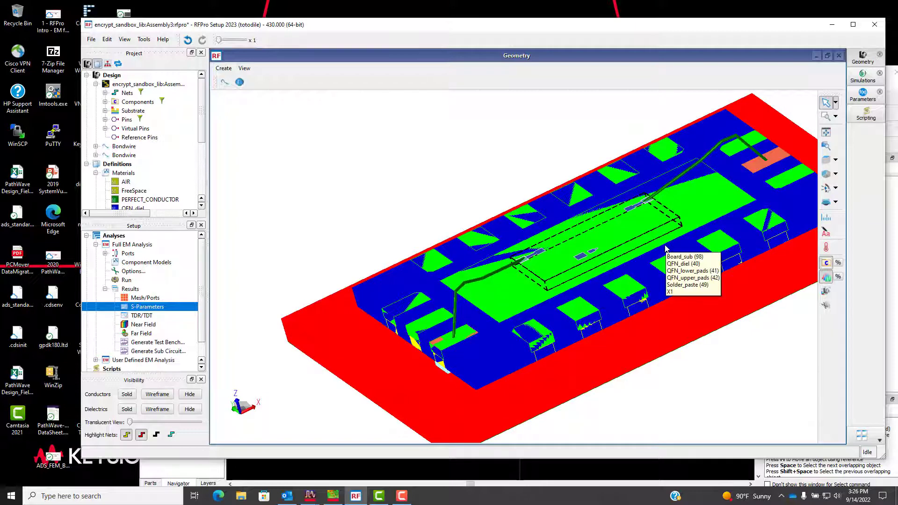